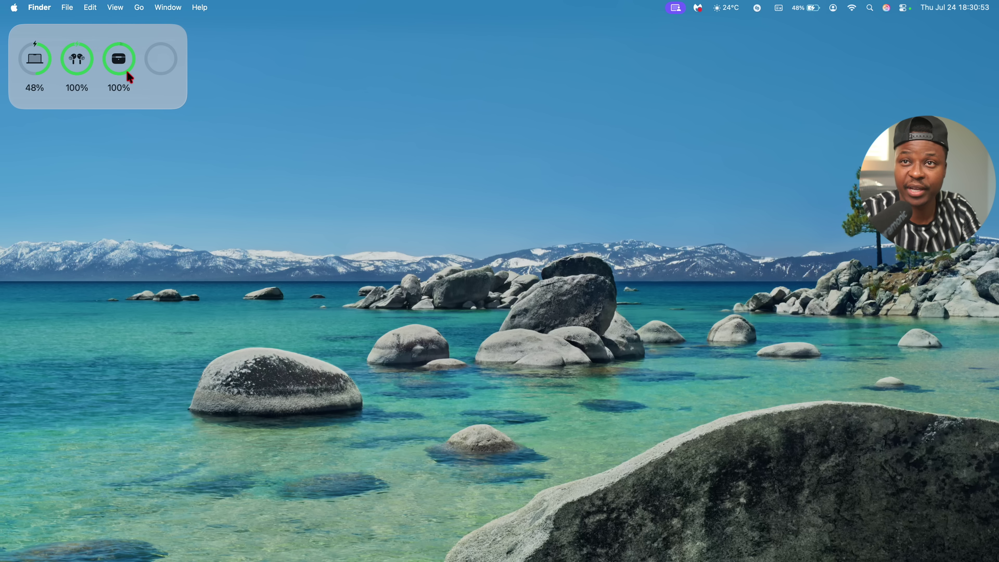
Check this Mac's model year (2021) in the About This Mac overview, then close it.
click(14, 7)
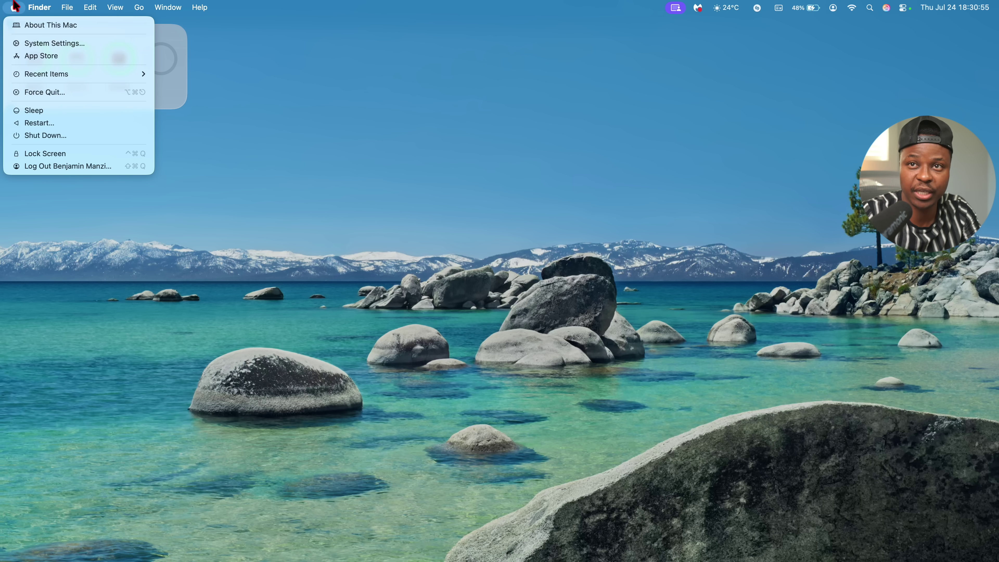
click(26, 26)
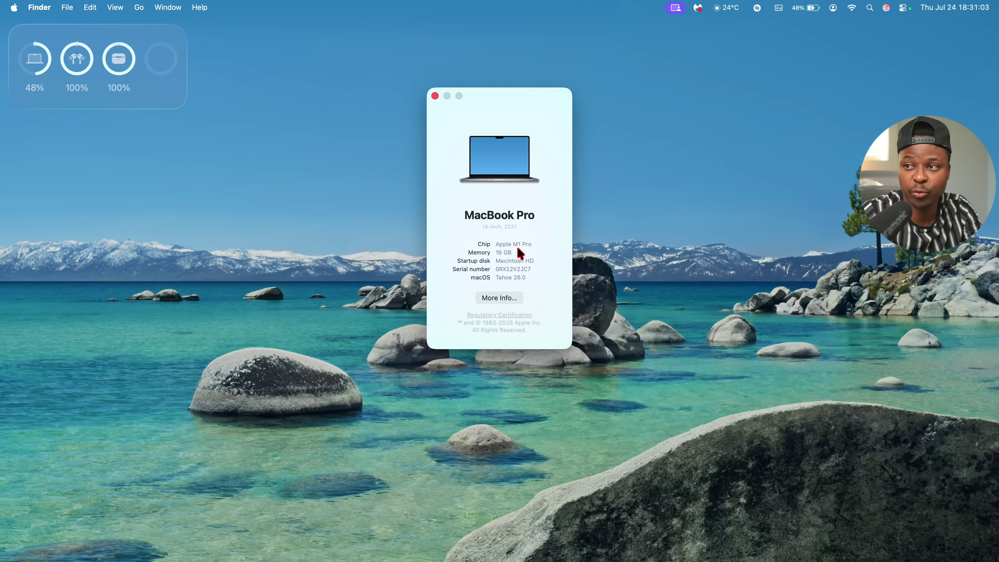
double_click(510, 226)
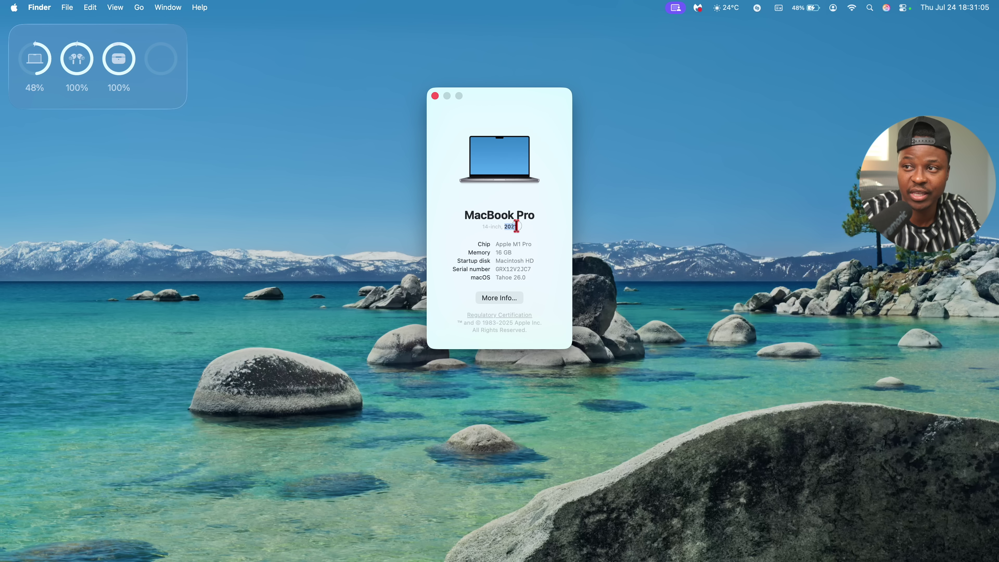
click(504, 244)
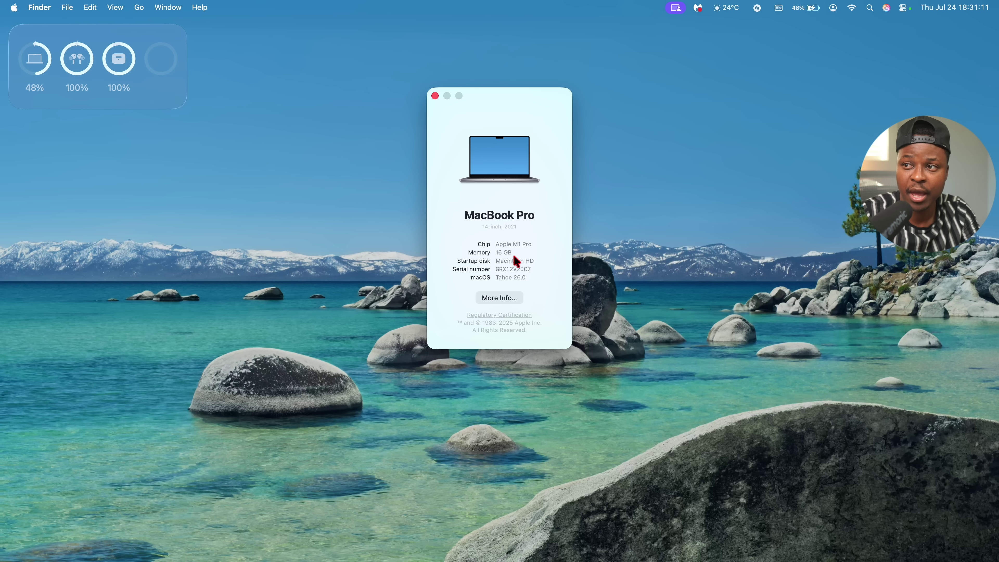
click(436, 96)
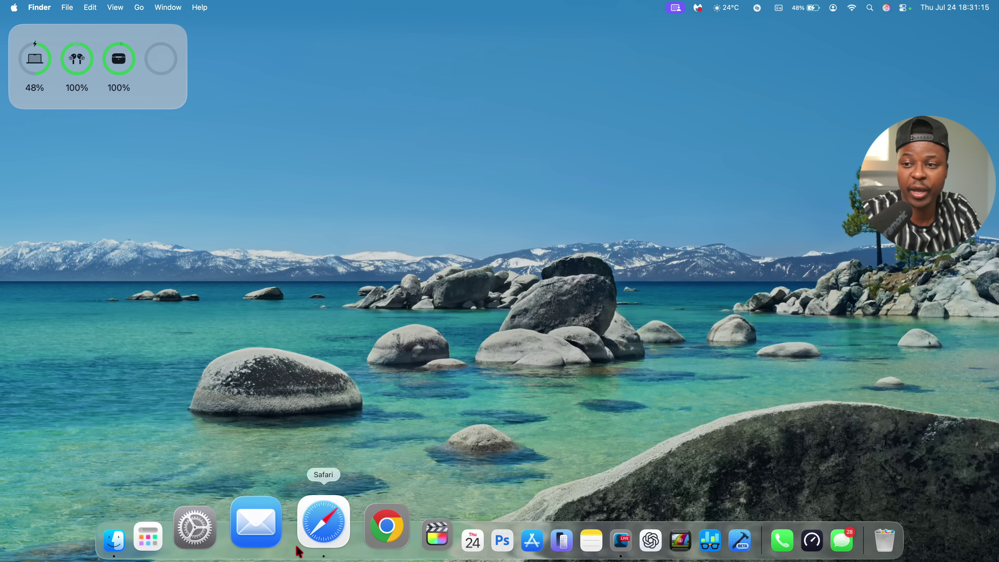
Open Apple's macOS Tahoe 26 preview page in Safari and review the compatible Macs list.
click(320, 519)
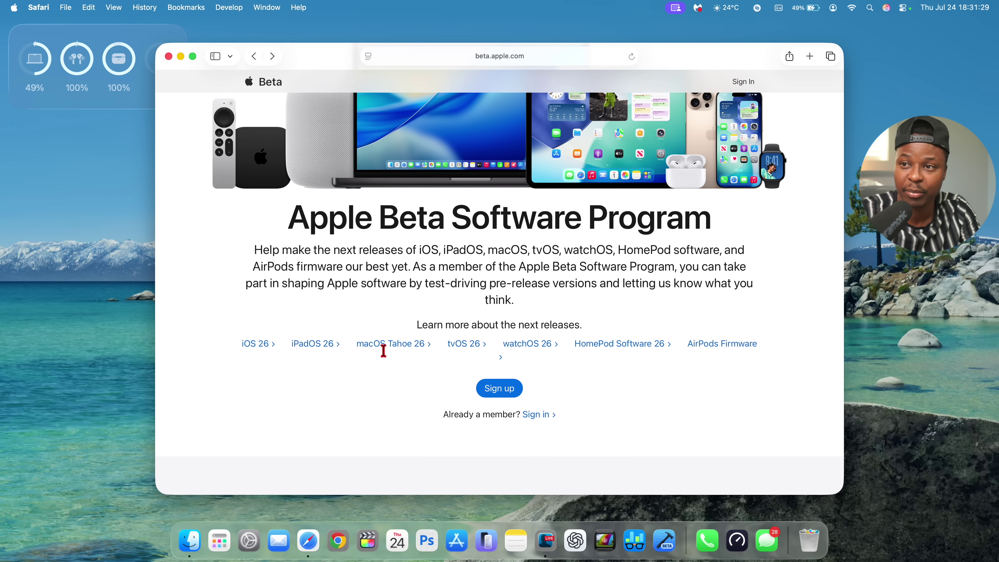
click(376, 348)
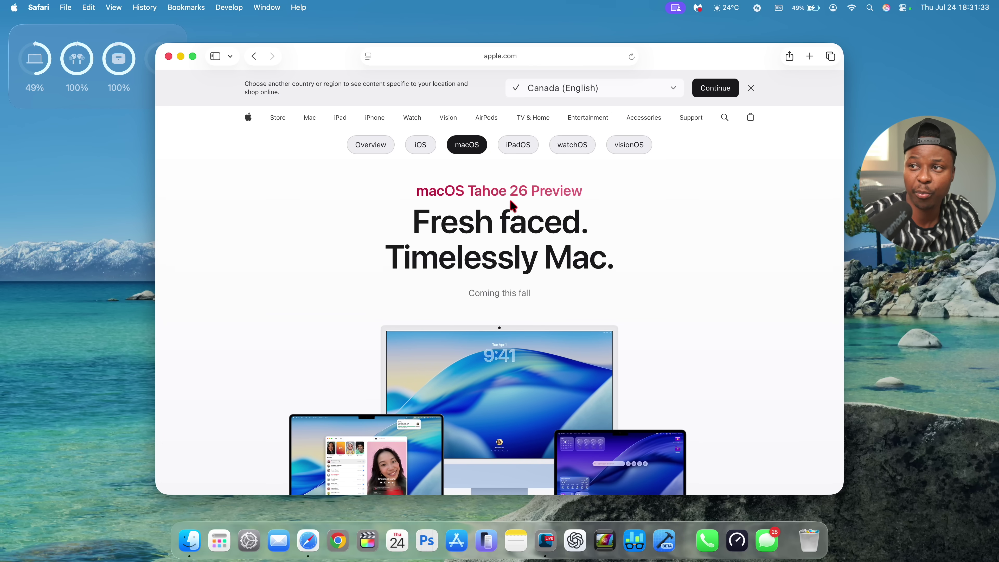
scroll(510, 202, down, 10)
scroll(514, 203, down, 10)
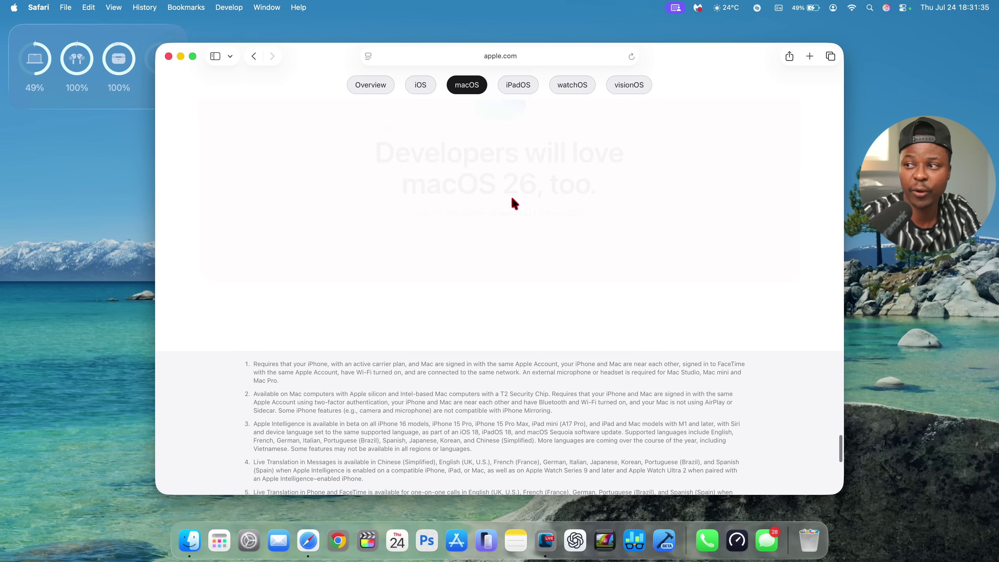
scroll(514, 203, up, 15)
scroll(515, 203, up, 8)
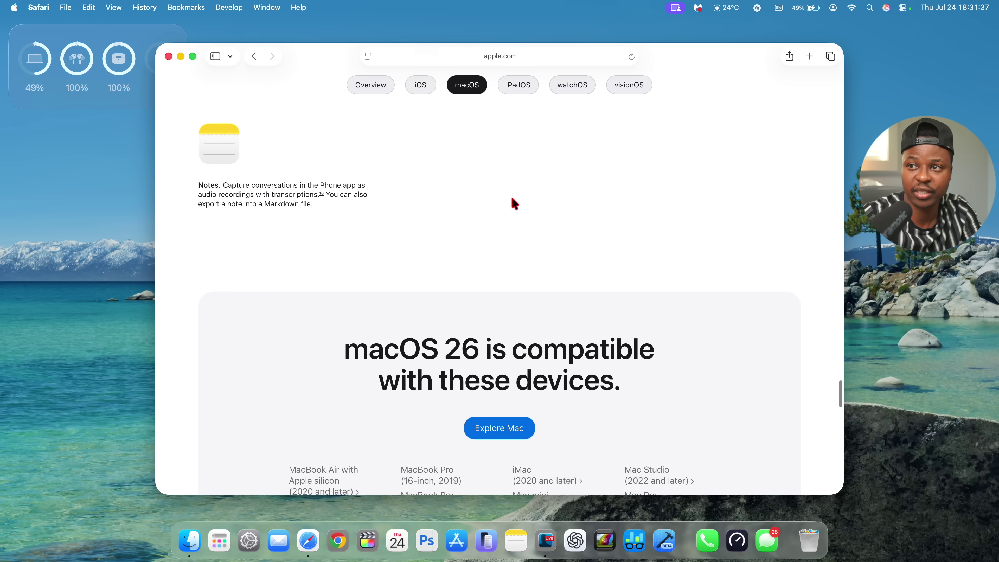
scroll(515, 203, down, 4)
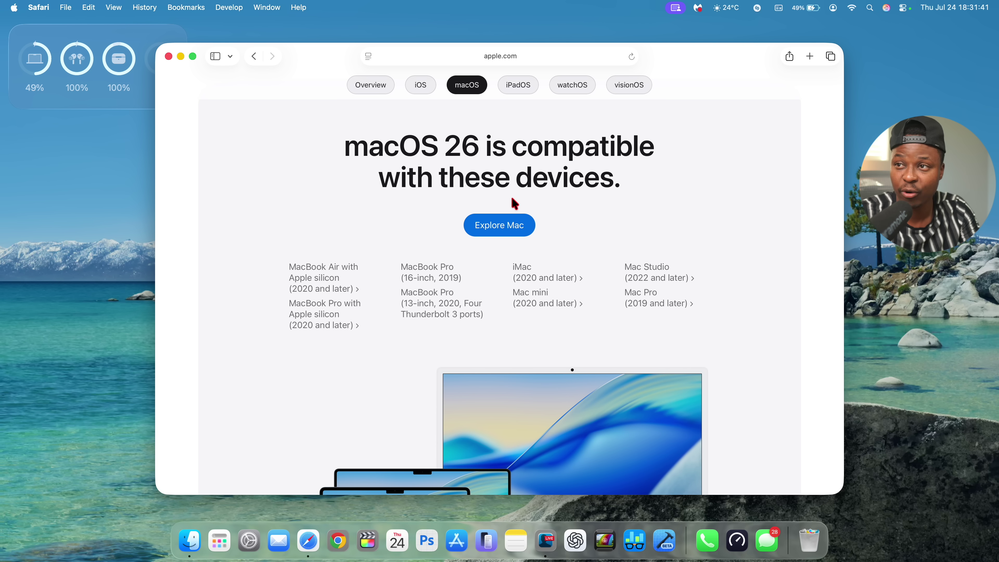
scroll(514, 203, up, 1)
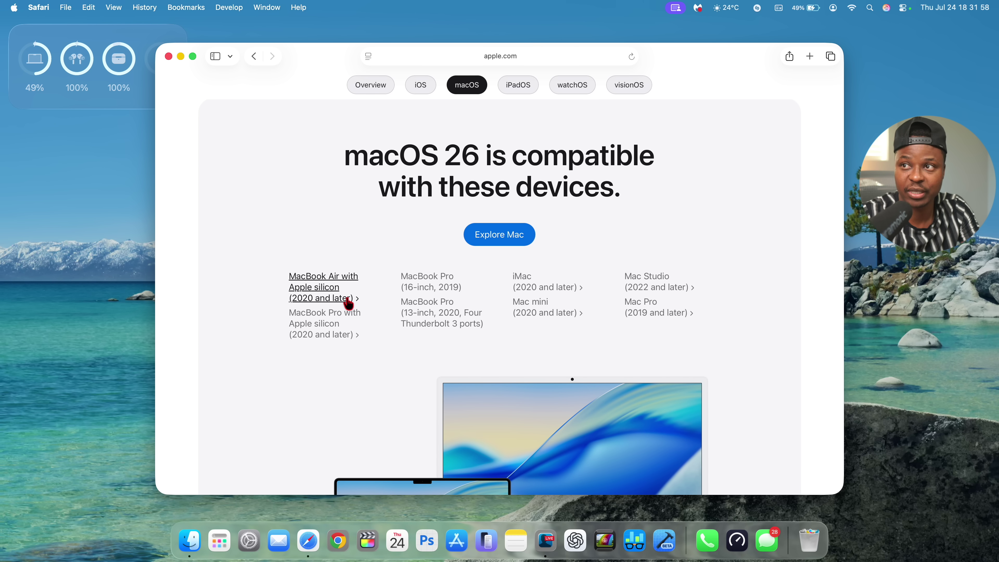
scroll(348, 302, up, 15)
click(455, 59)
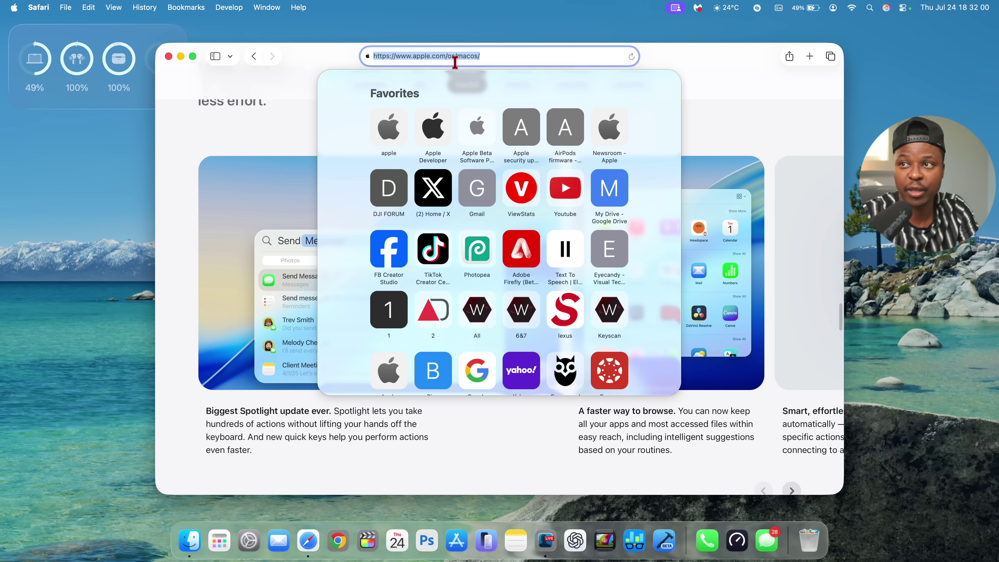
Sign in to the Apple Beta Software Program and scroll its macOS Tahoe 26 guide.
click(475, 138)
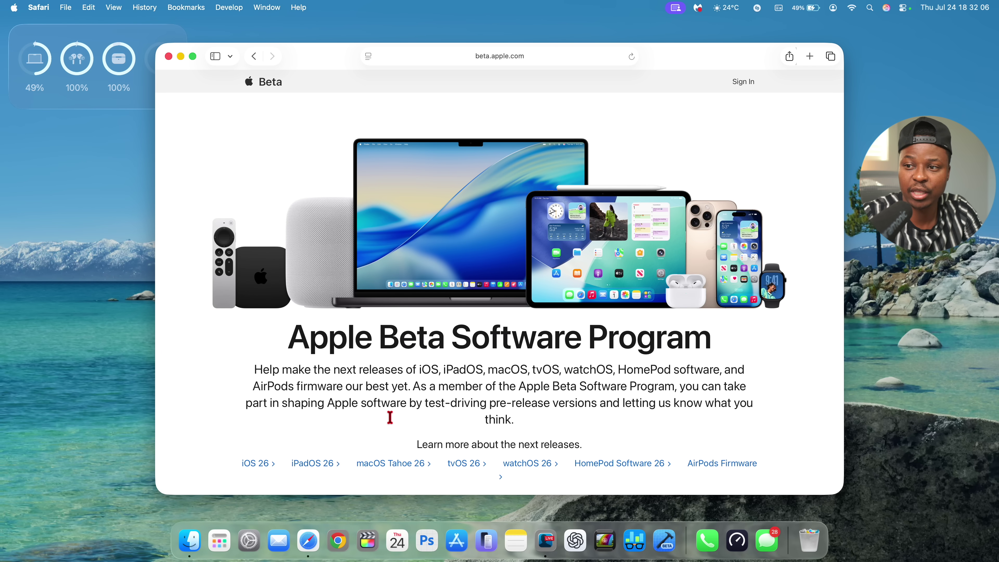
scroll(390, 417, down, 5)
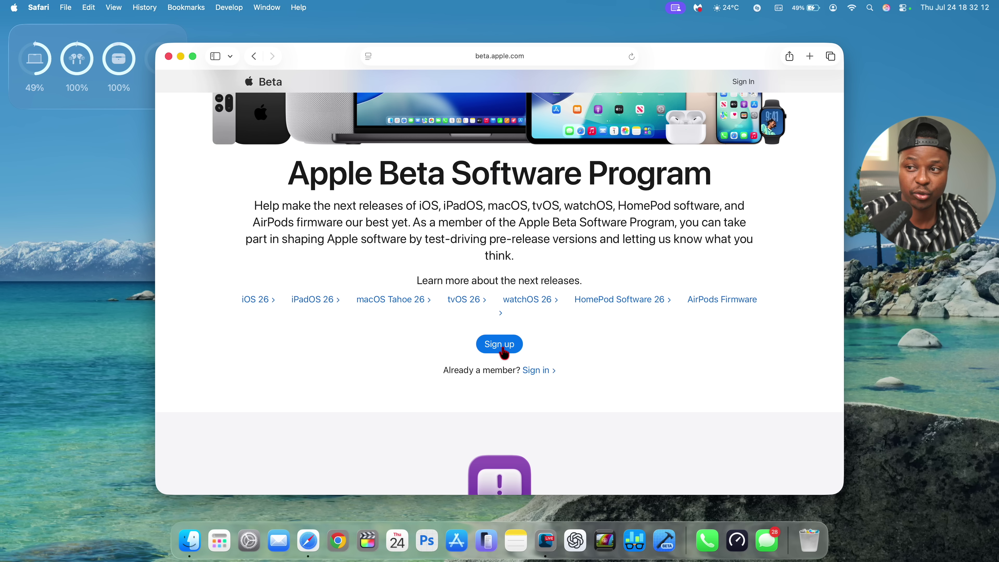
click(537, 371)
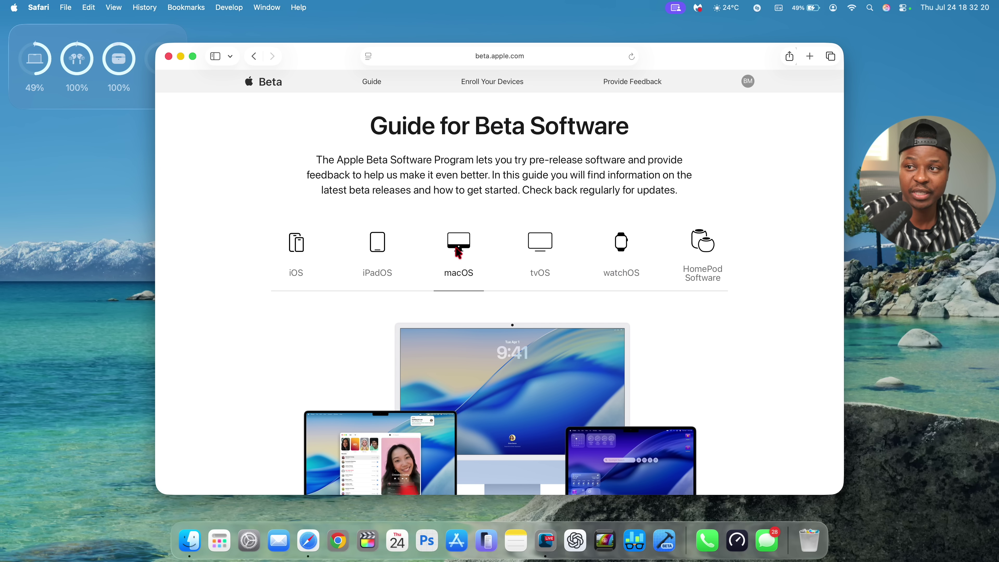
scroll(466, 255, down, 5)
scroll(468, 255, down, 3)
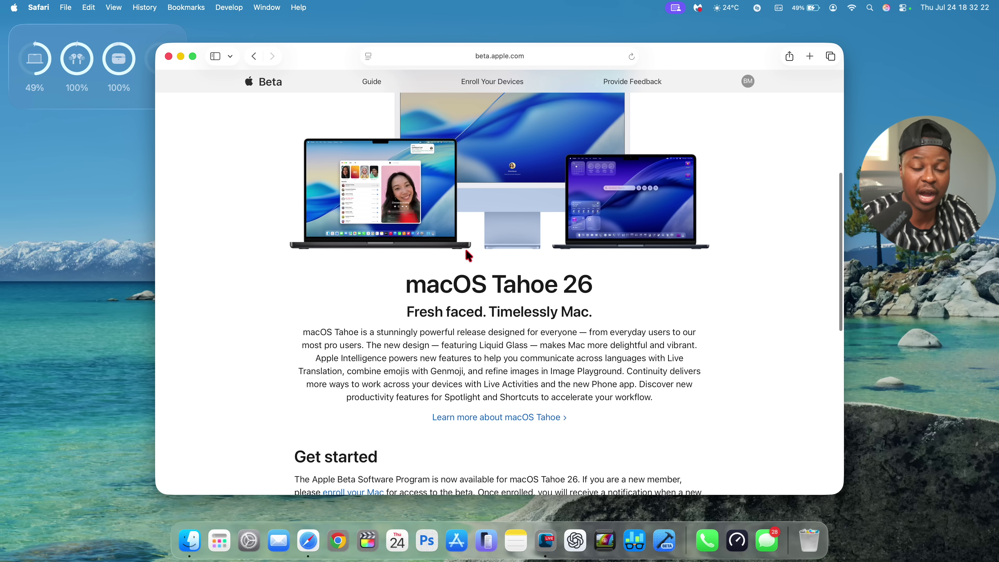
scroll(468, 256, up, 8)
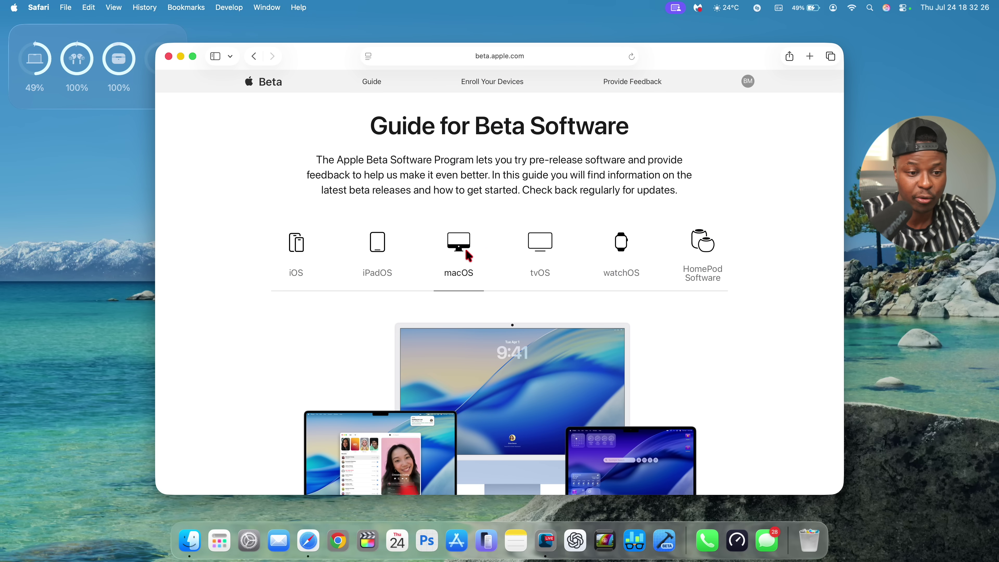
Glance at the account options menu, then minimize the Safari window.
click(747, 84)
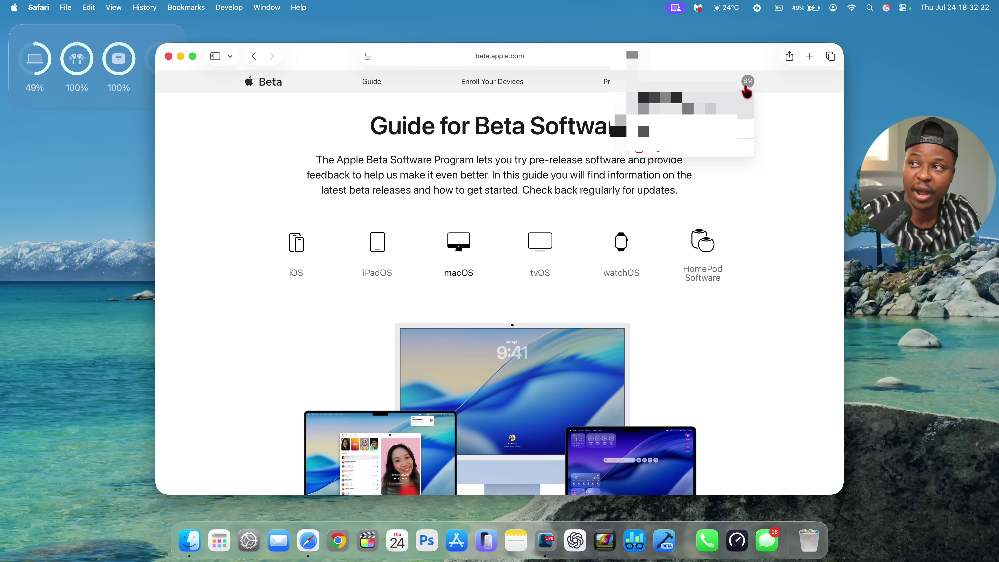
click(482, 272)
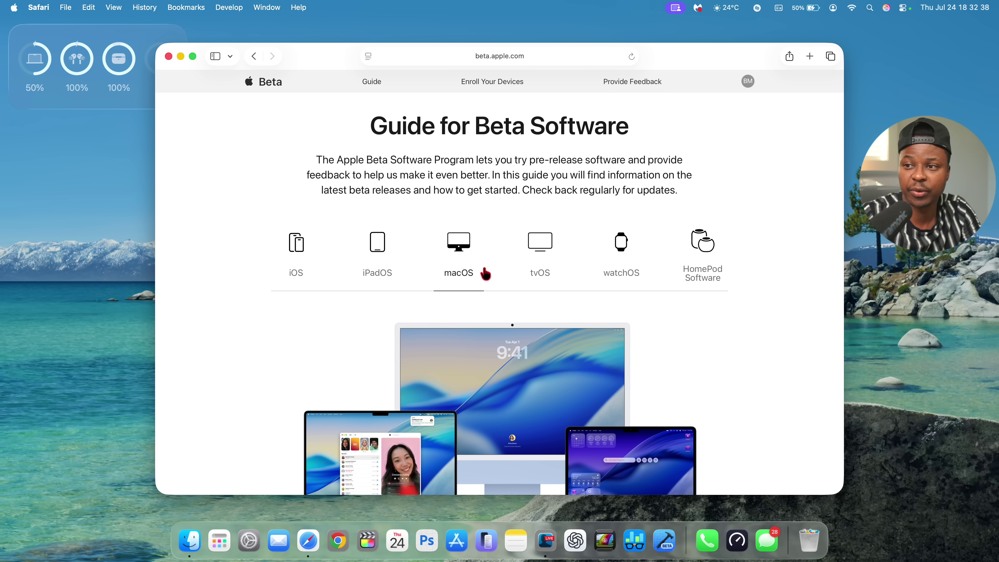
click(181, 57)
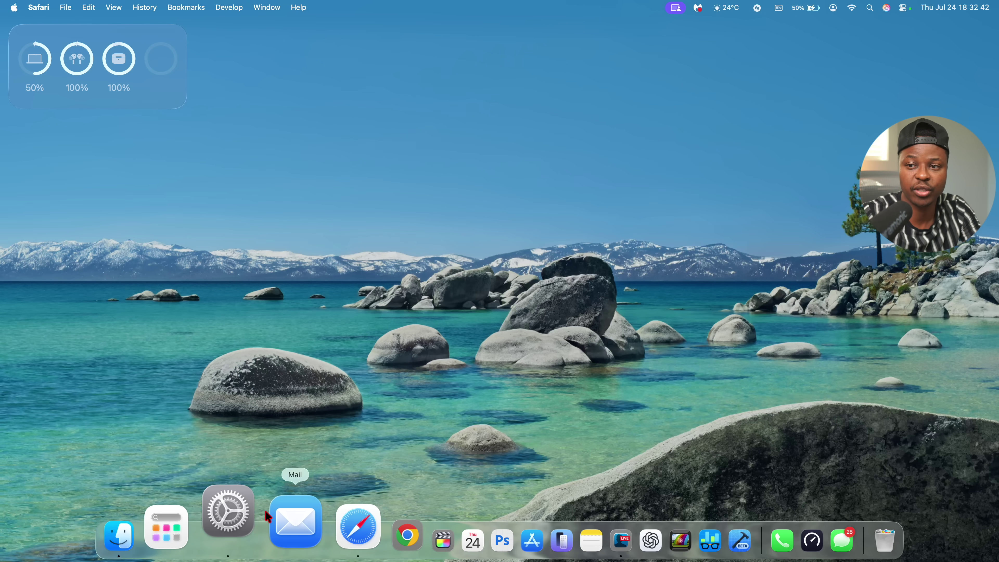
Set Software Update's Beta Updates channel to macOS Tahoe 26 Public Beta.
click(251, 515)
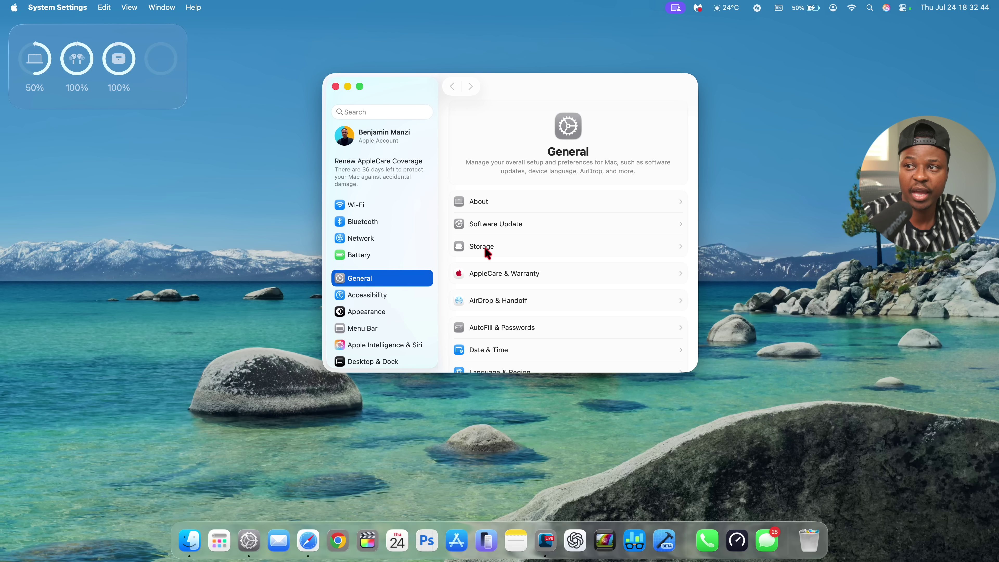
click(494, 228)
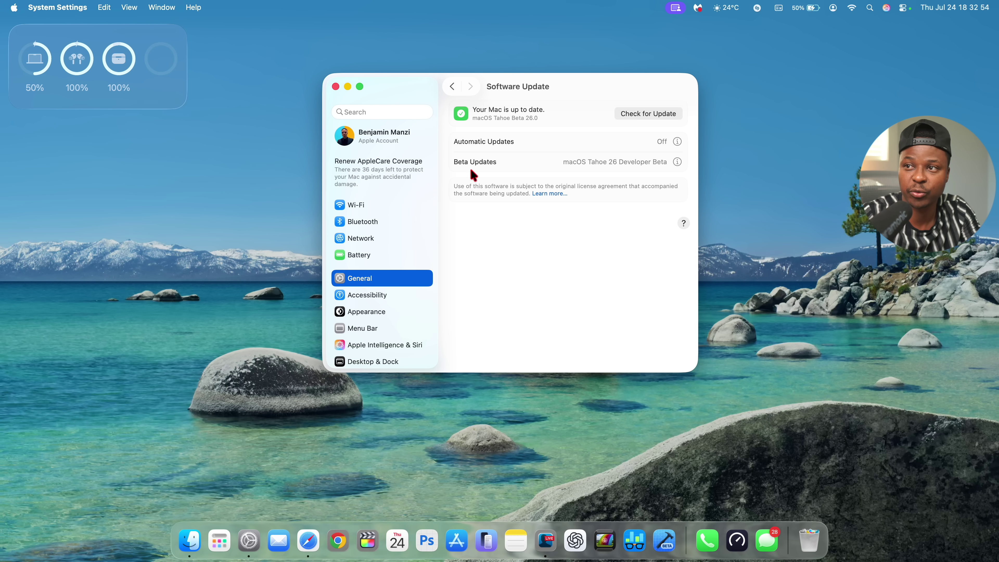
click(679, 162)
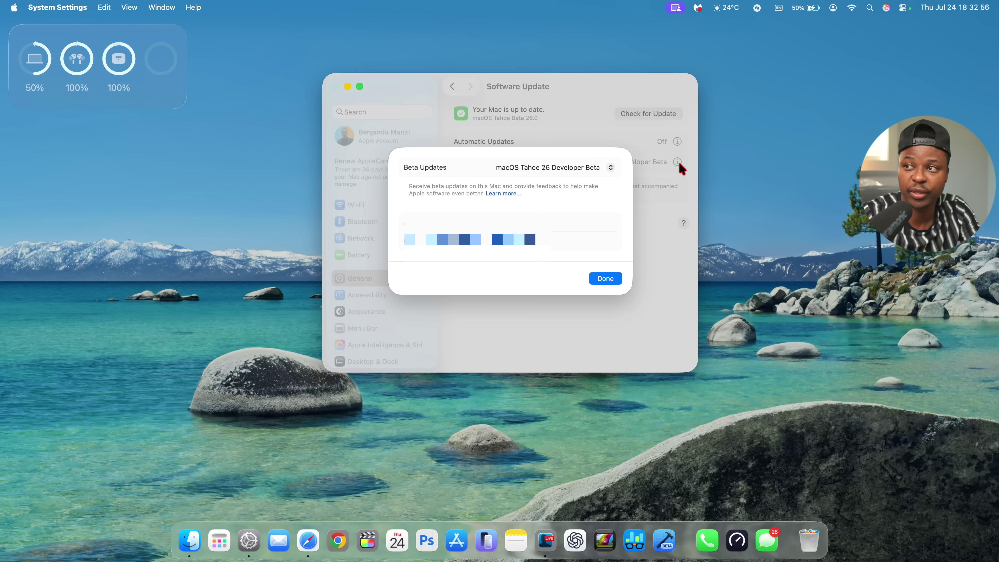
click(601, 173)
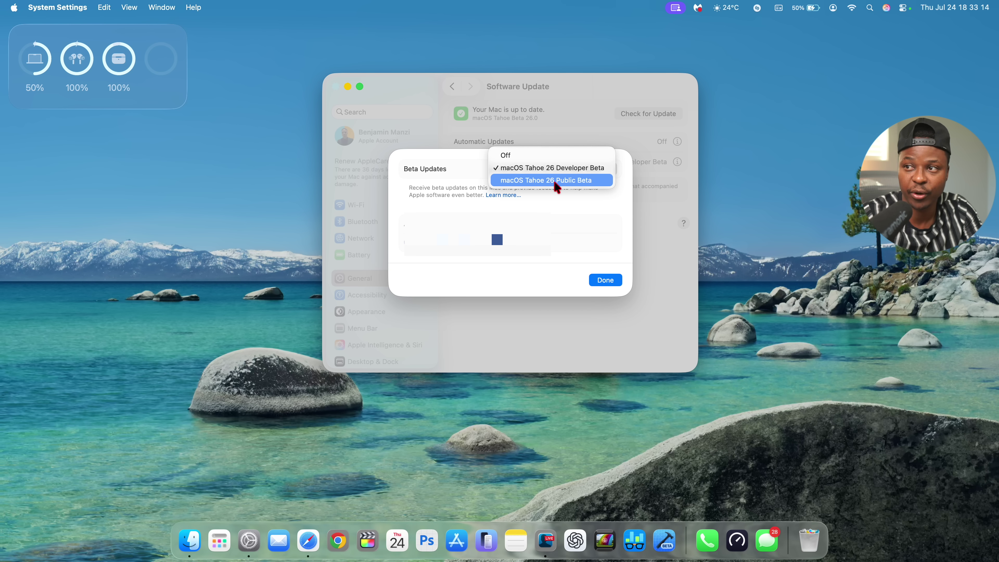
click(554, 181)
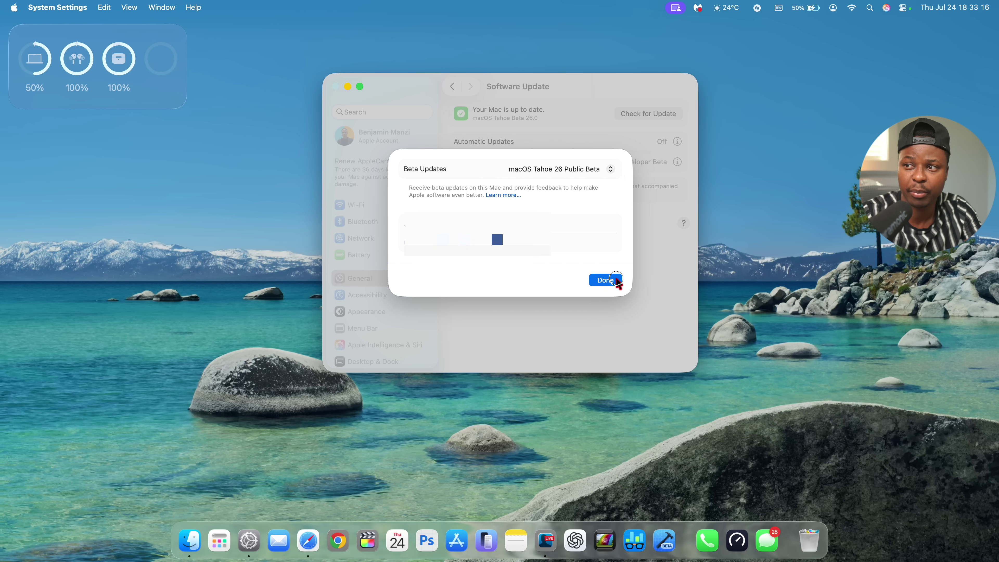
click(606, 280)
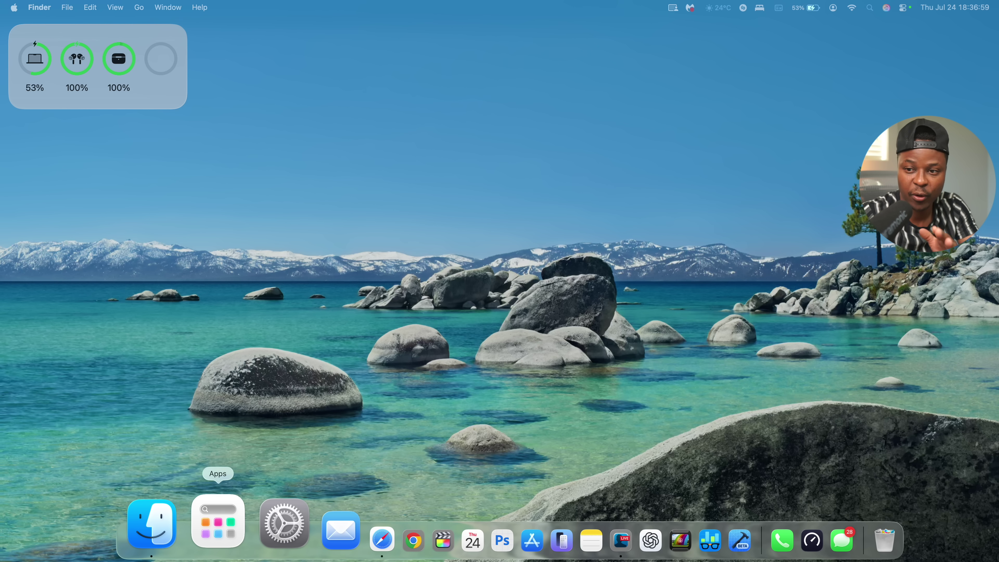
Open the Apps launcher, try the Productivity & Finance and Utilities filters, then browse all Applications.
click(218, 522)
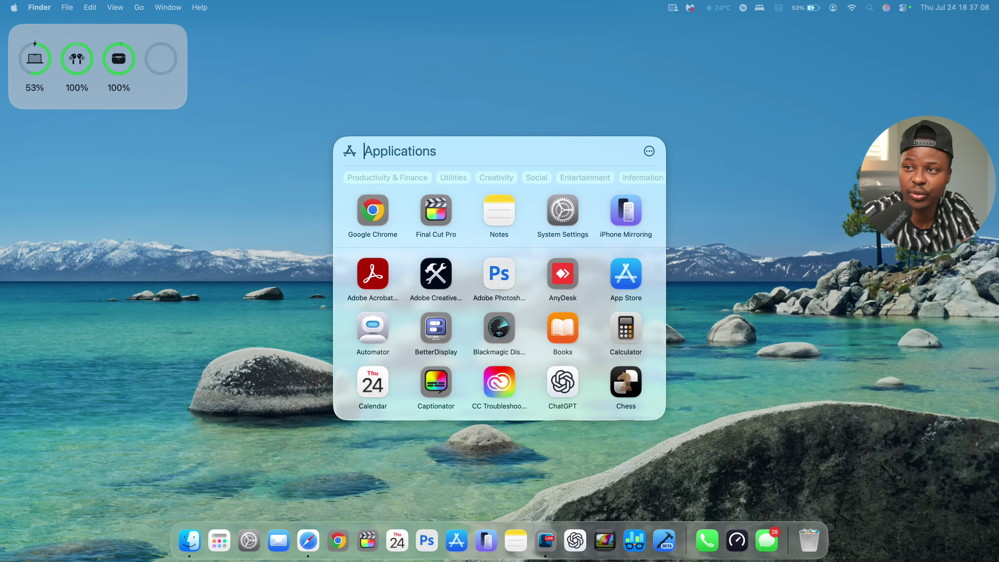
key(Tab)
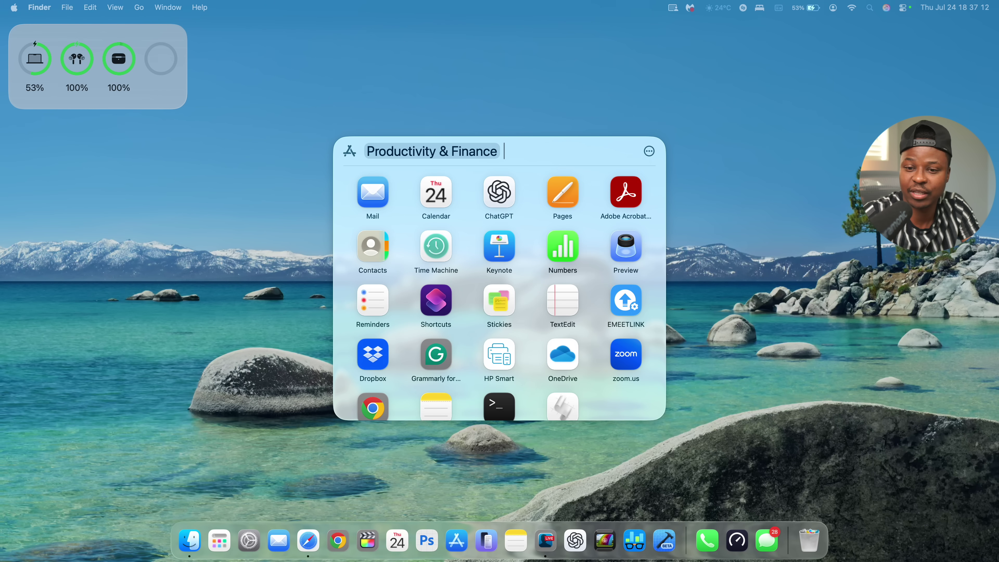
key(BackSpace)
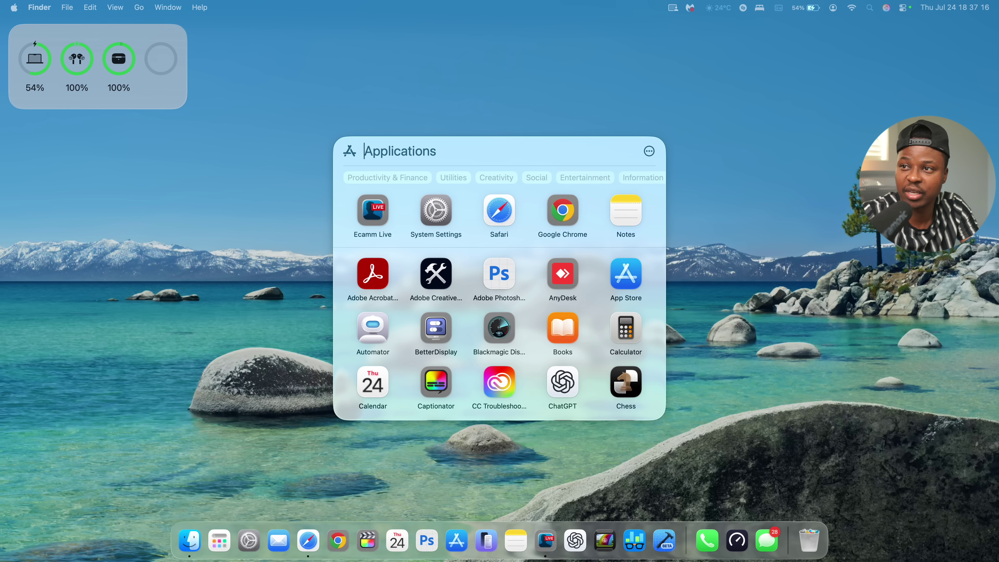
key(Tab)
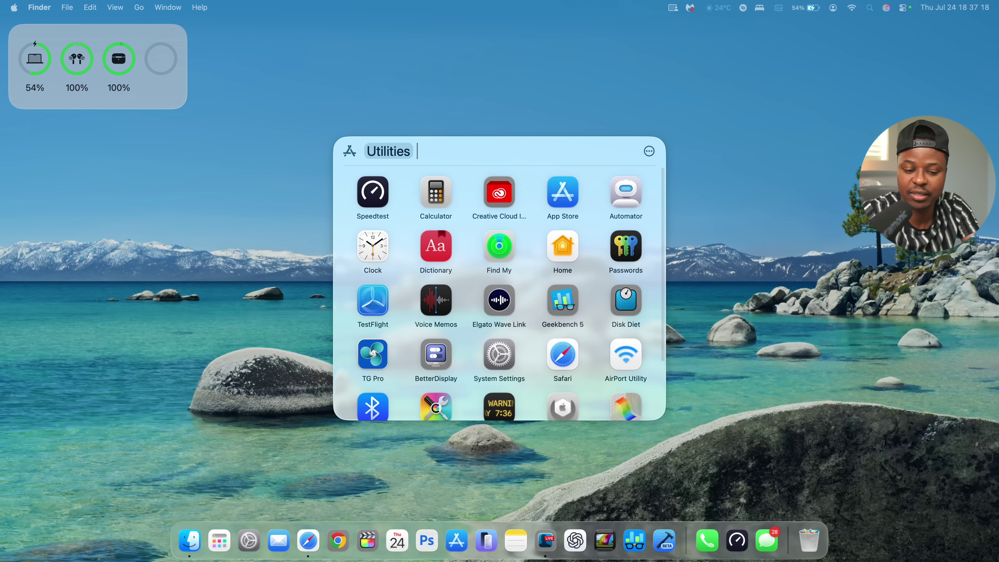
key(BackSpace)
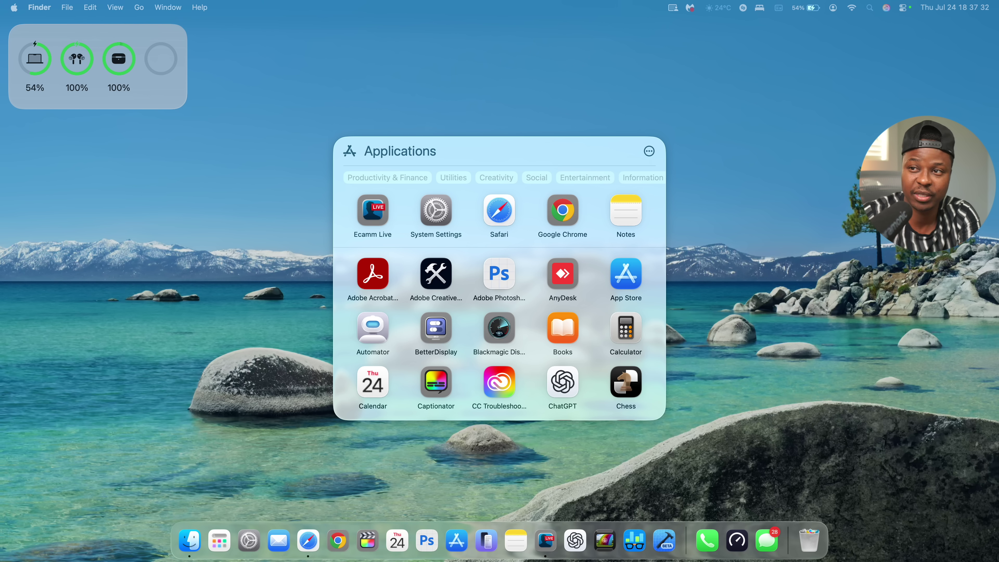
scroll(499, 305, down, 10)
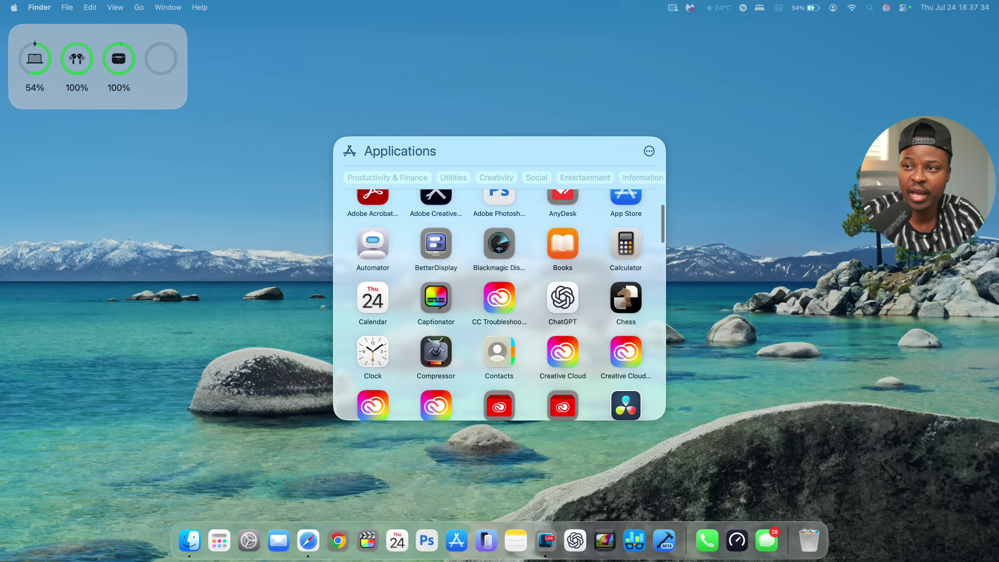
scroll(499, 306, down, 5)
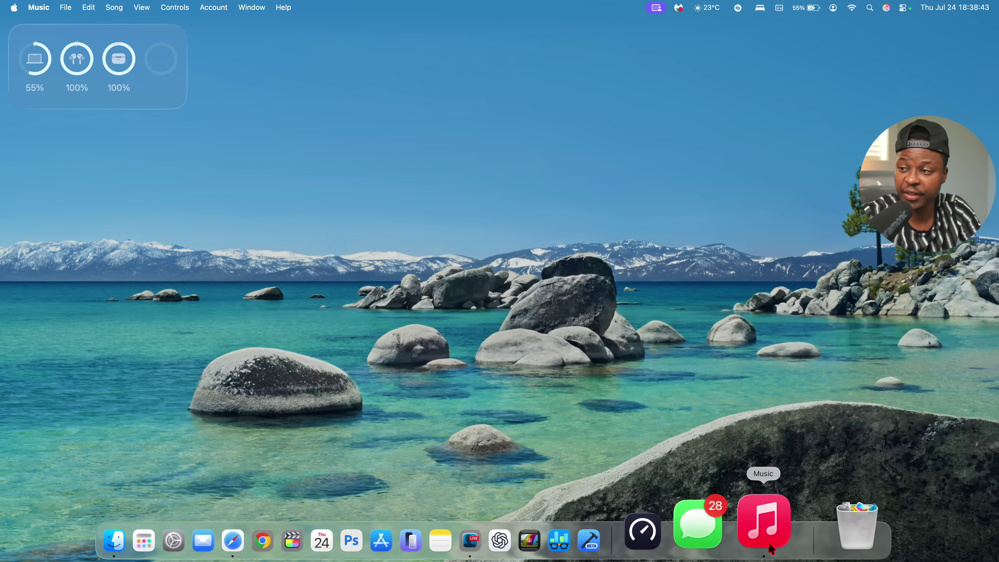
Open Music, scroll the Top Picks carousel, and briefly peek at the Apps launcher.
click(761, 519)
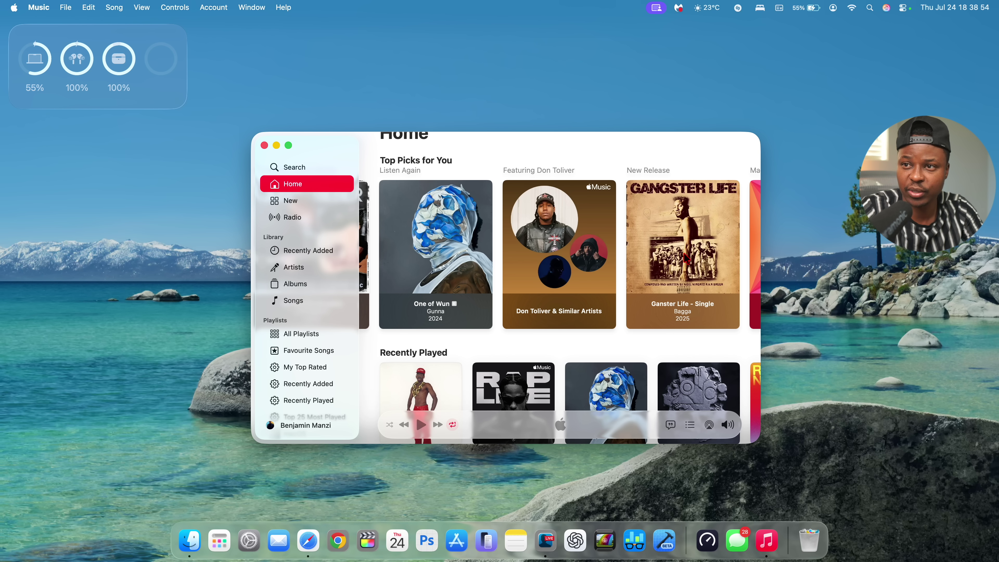
scroll(605, 247, right, 5)
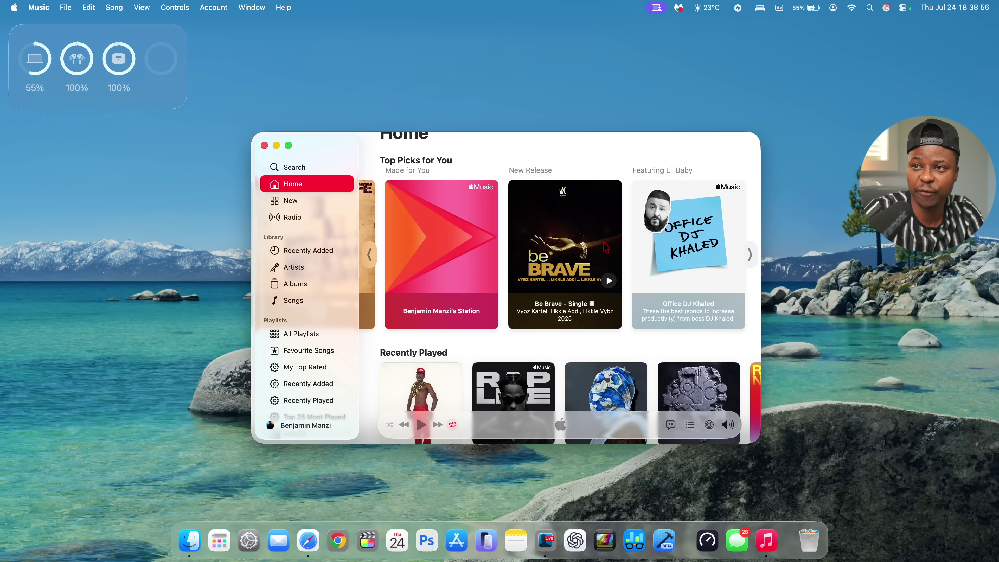
scroll(605, 247, left, 10)
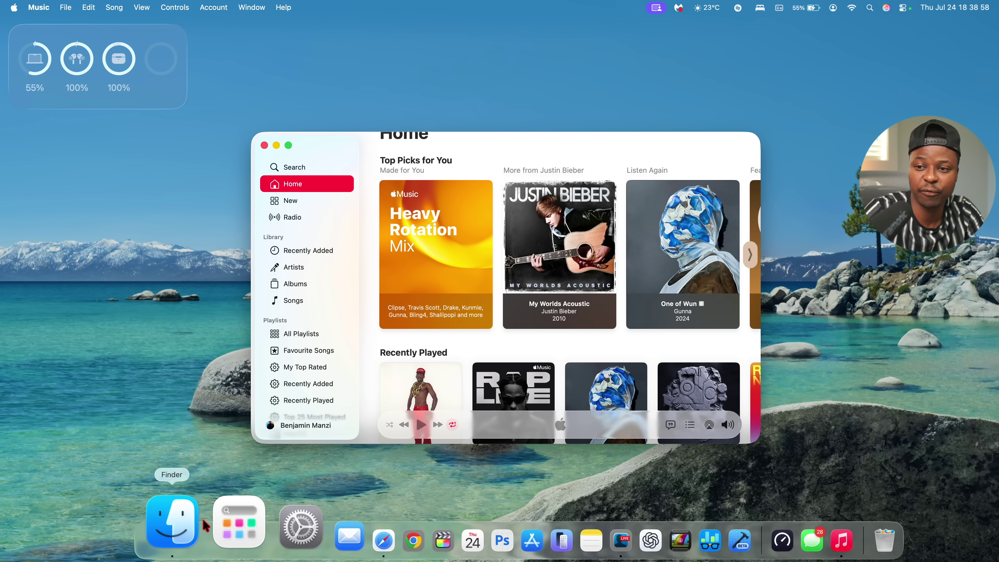
click(229, 526)
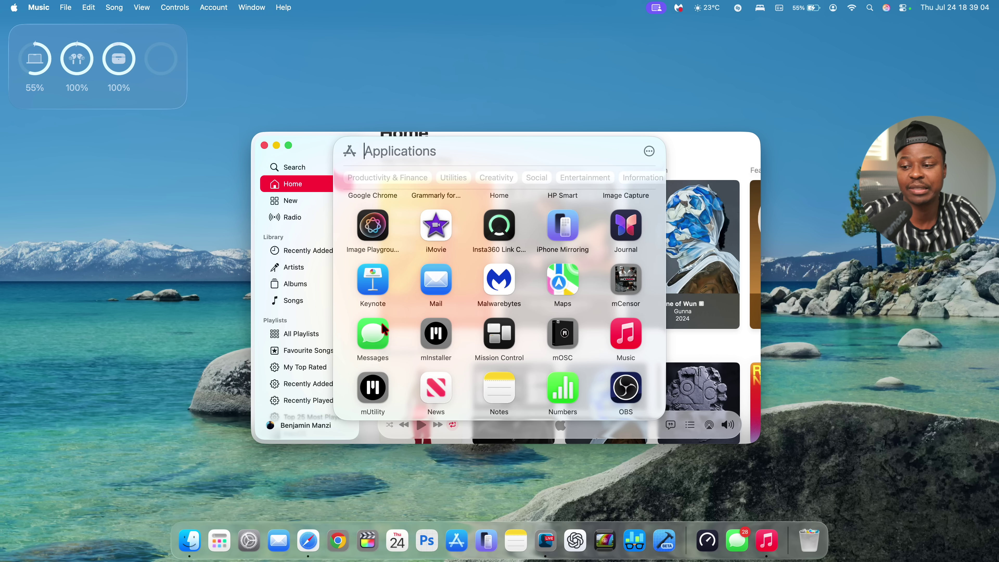
scroll(495, 330, down, 1)
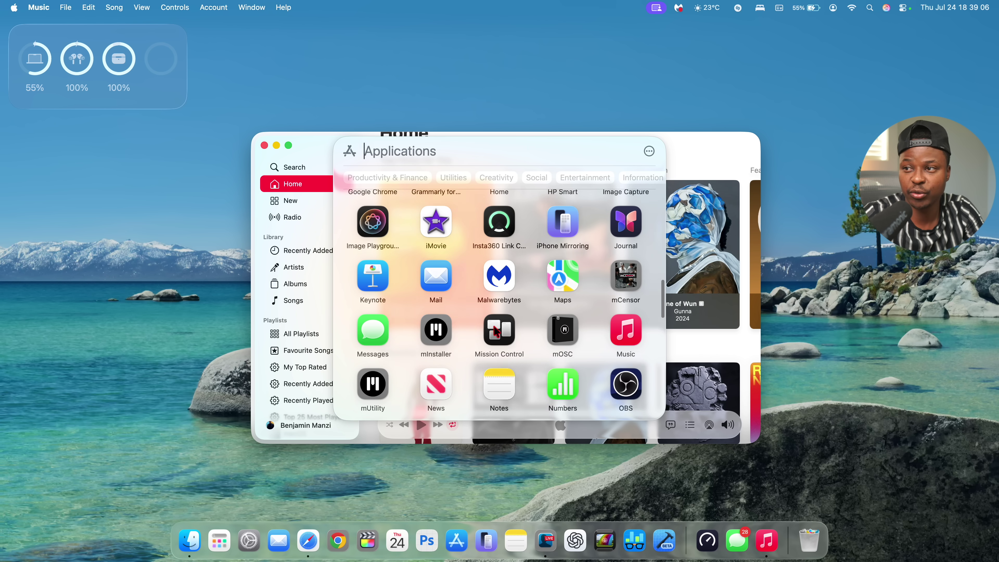
scroll(495, 331, up, 3)
click(714, 167)
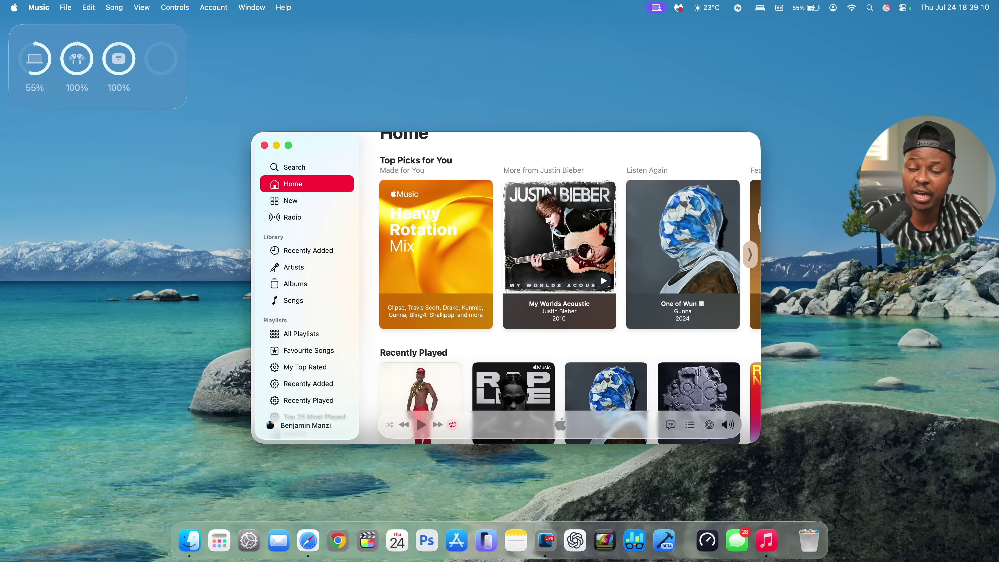
Scroll through the Music Home page mixes and stations, then minimize the window.
scroll(600, 274, up, 2)
scroll(579, 307, down, 5)
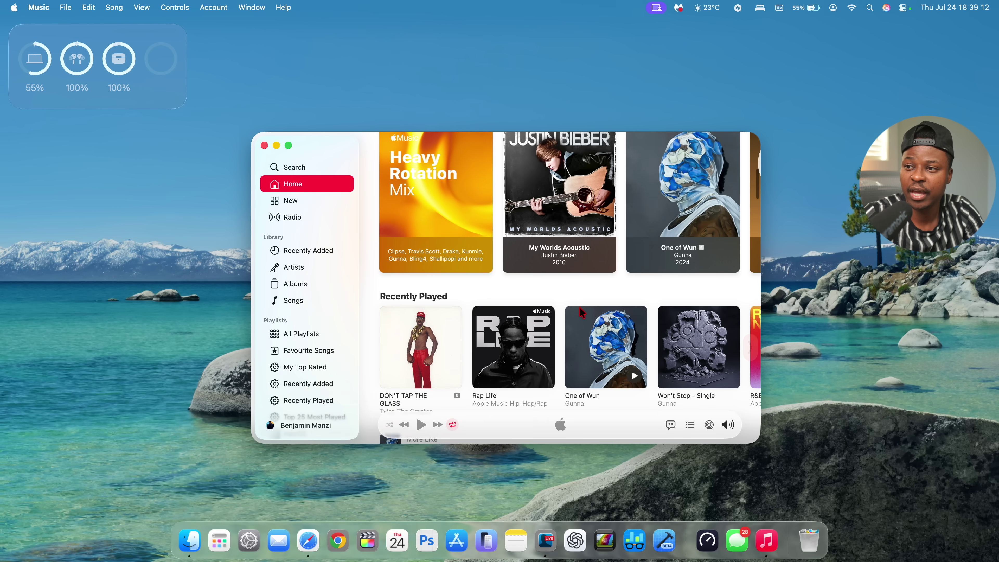
scroll(579, 307, up, 3)
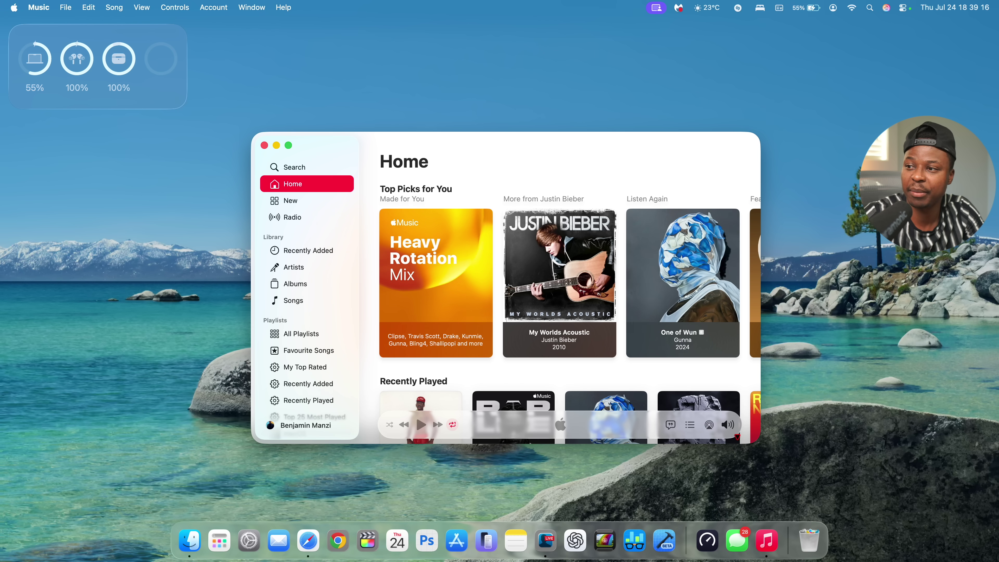
scroll(525, 409, down, 3)
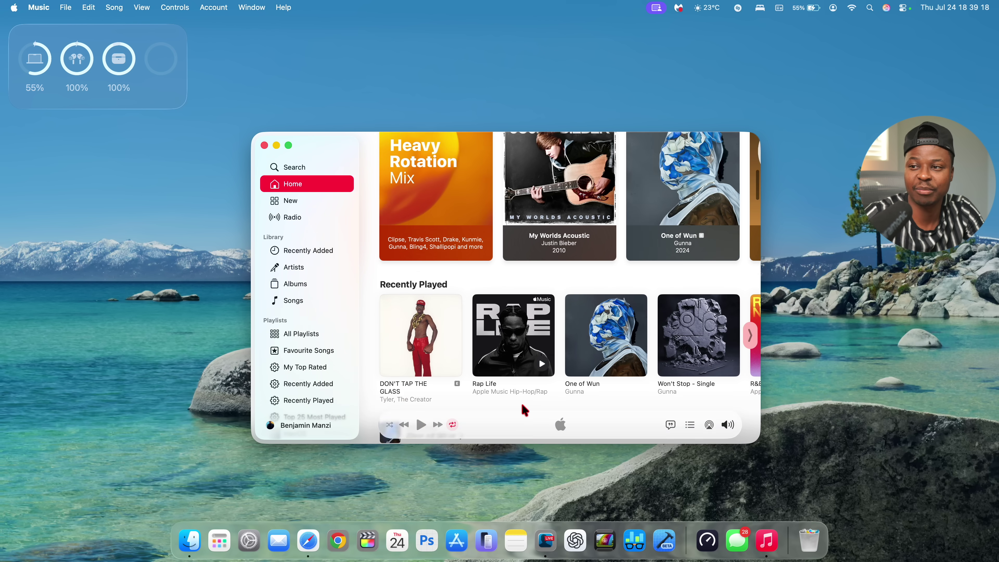
scroll(525, 409, down, 6)
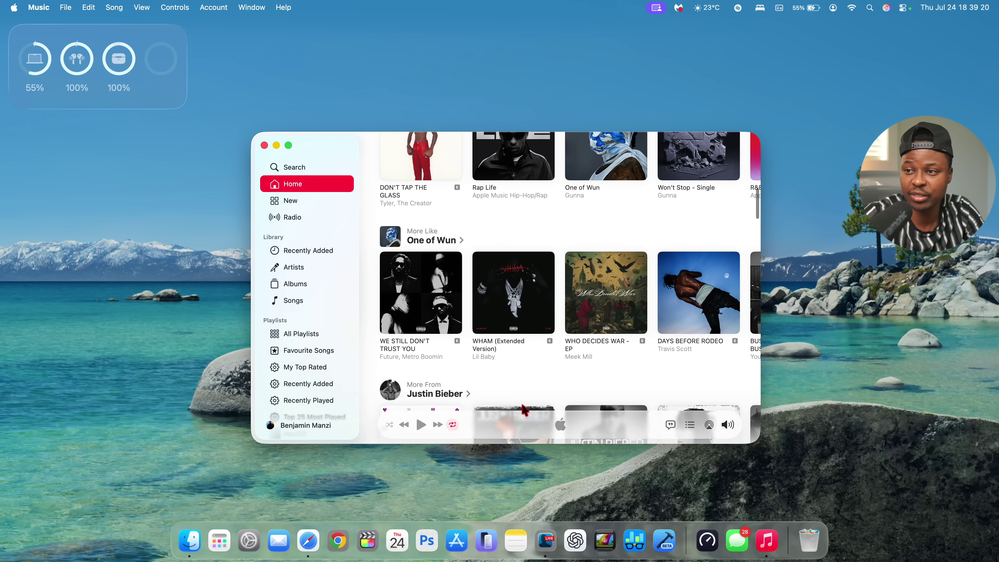
scroll(525, 409, down, 5)
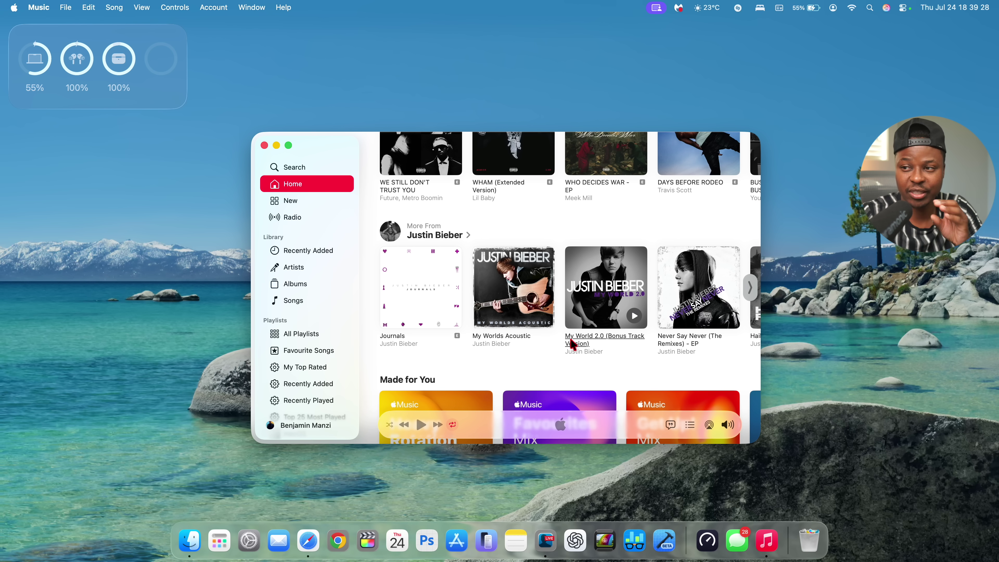
scroll(573, 345, down, 10)
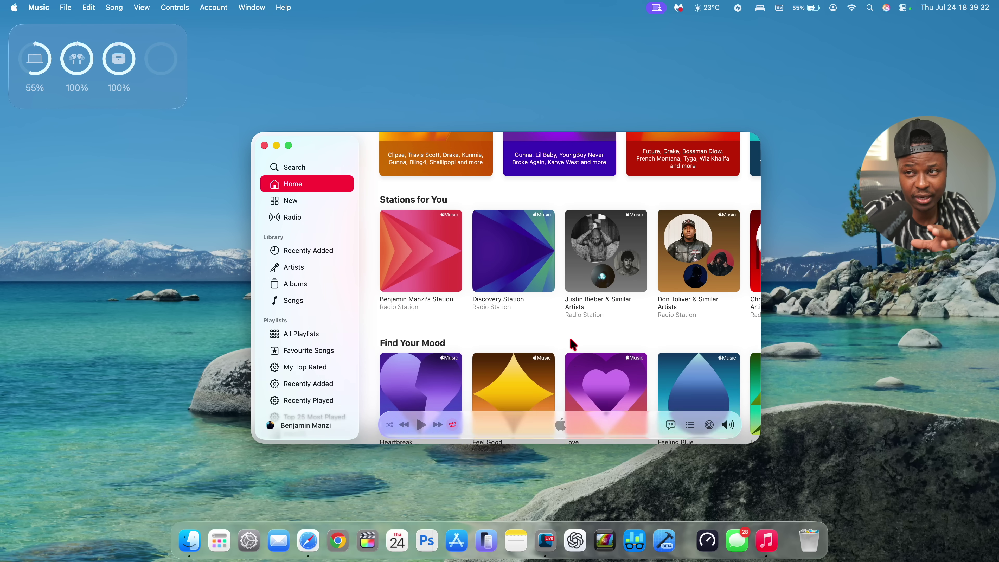
scroll(572, 344, down, 3)
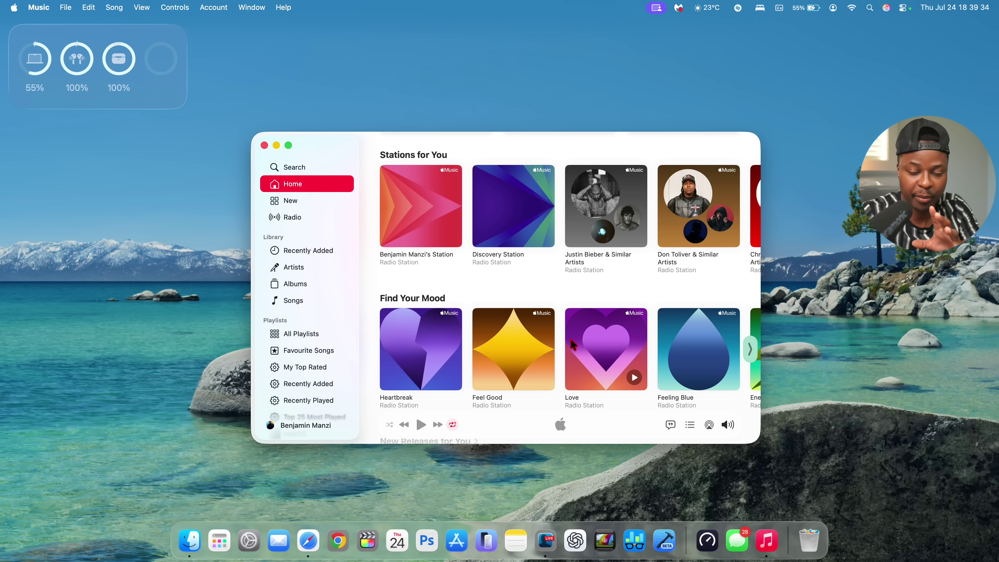
scroll(571, 341, down, 7)
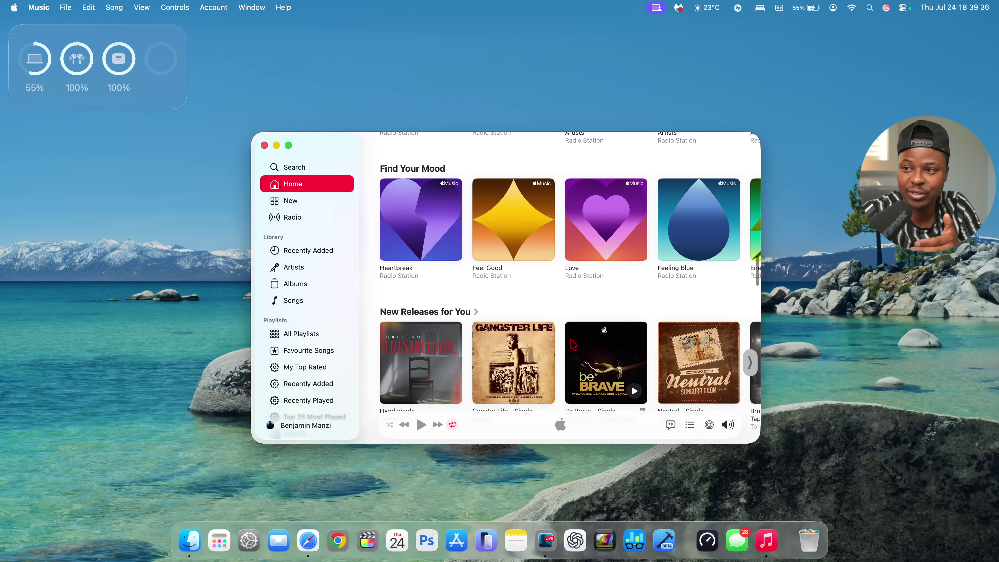
scroll(574, 345, down, 5)
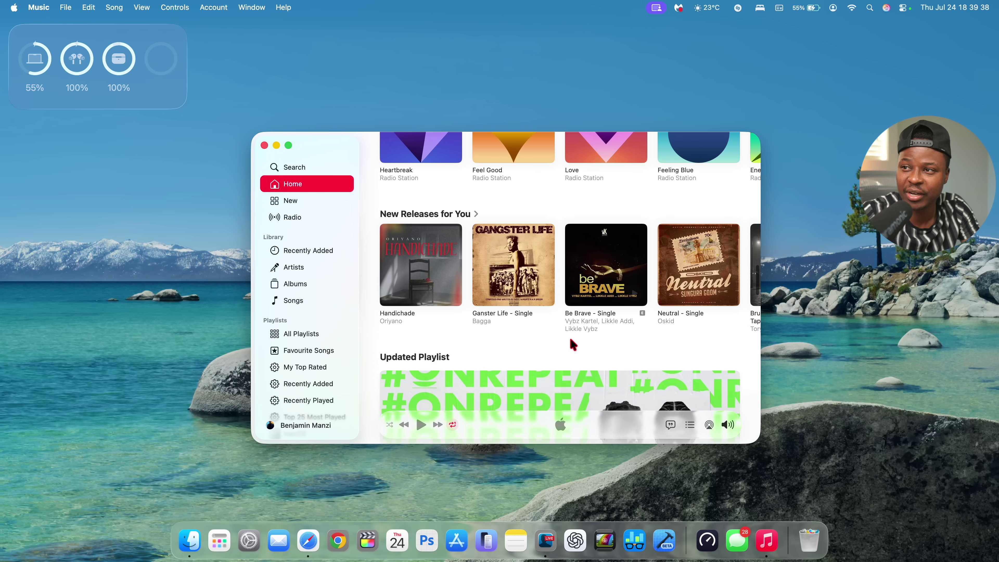
scroll(573, 345, up, 12)
scroll(572, 344, up, 8)
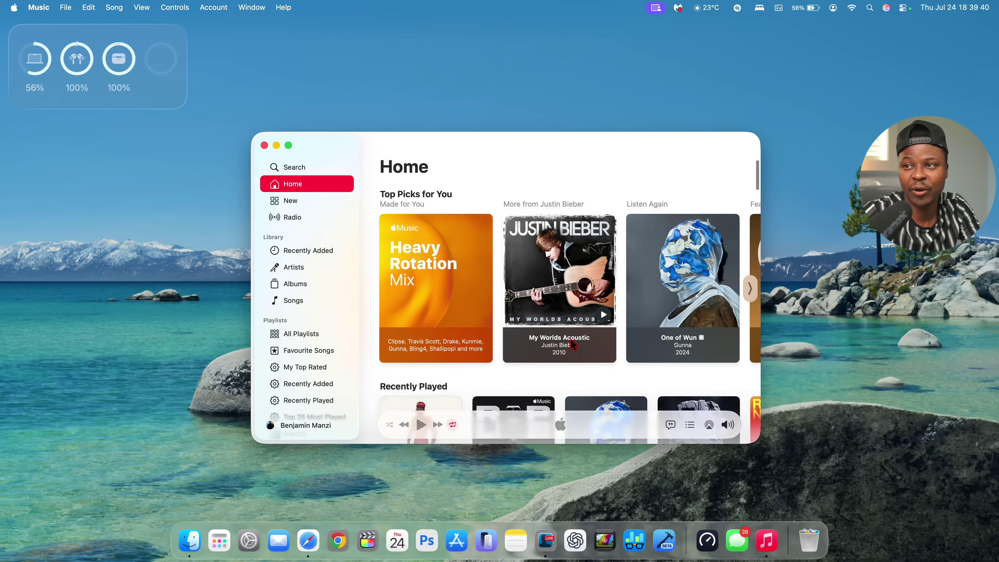
scroll(572, 345, down, 10)
scroll(573, 345, down, 6)
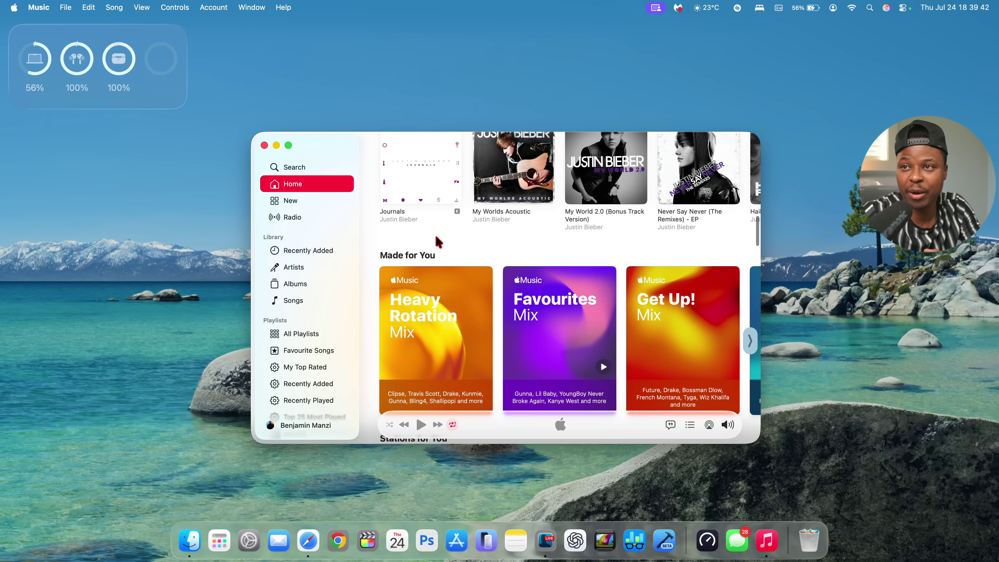
click(277, 145)
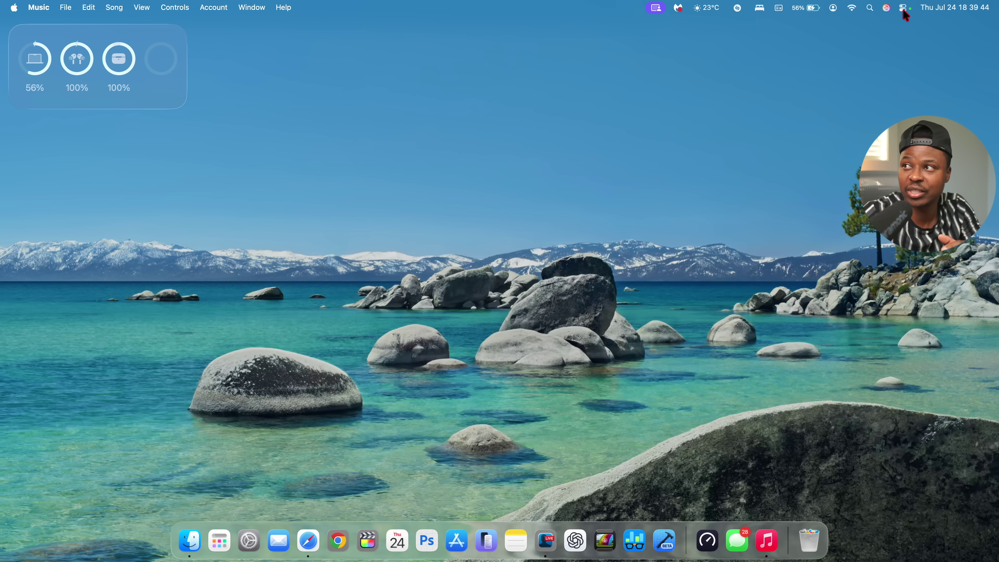
Open and close Control Center, view the Wi-Fi network list, then reopen Control Center.
click(904, 8)
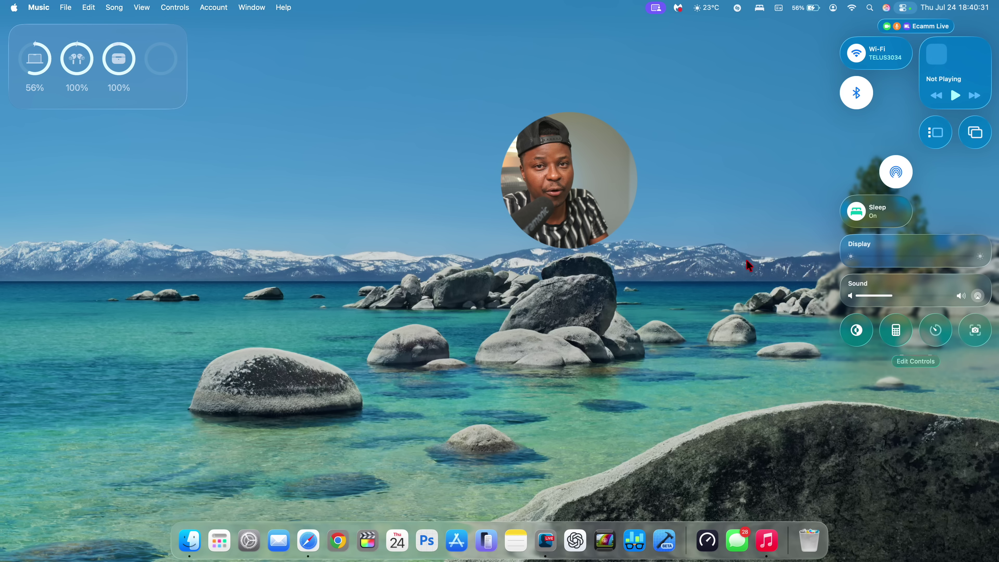
click(907, 10)
click(909, 12)
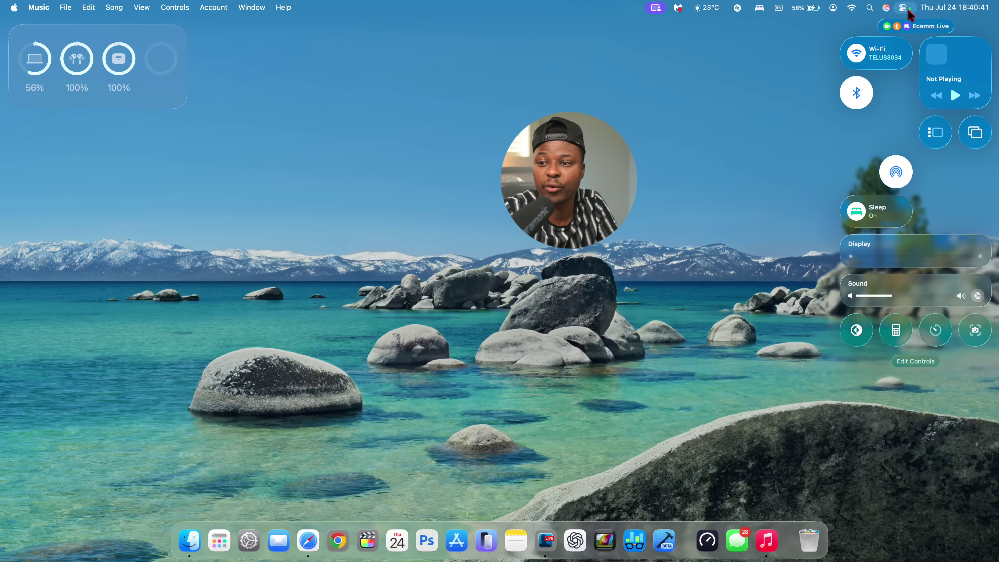
click(911, 11)
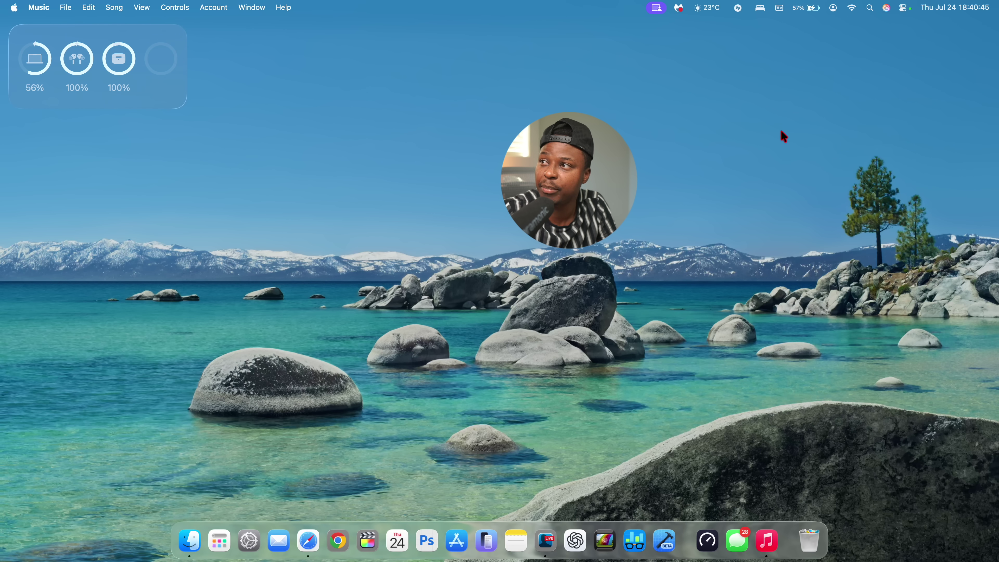
click(852, 8)
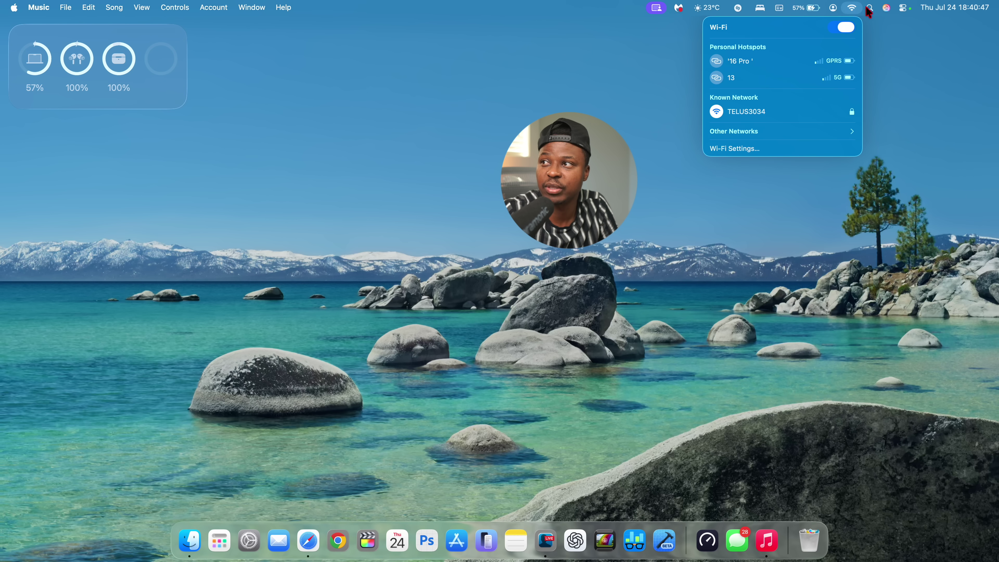
click(905, 8)
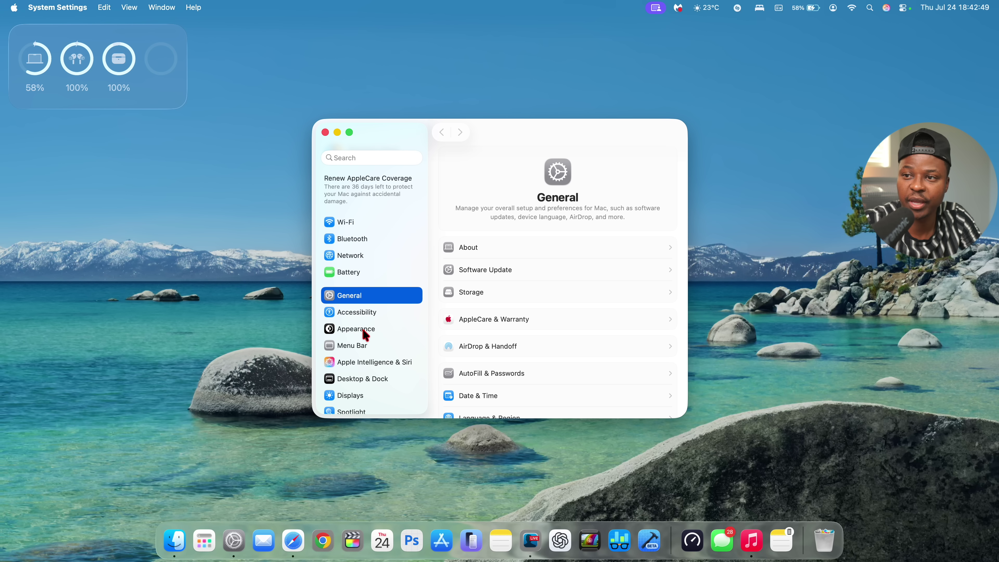
Set Icon & widget style to Dark and preview the dark icons in the Apps launcher.
click(365, 334)
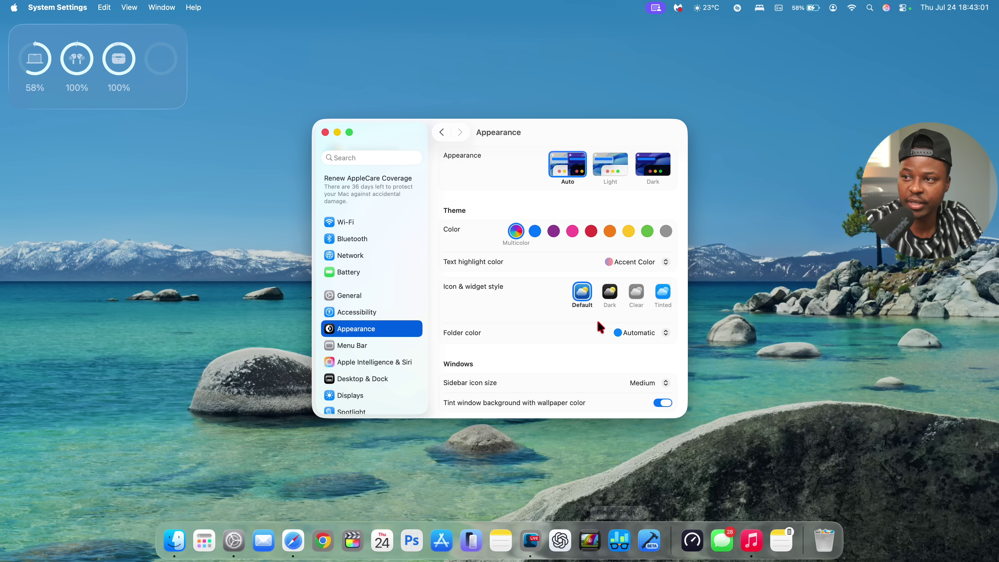
click(609, 294)
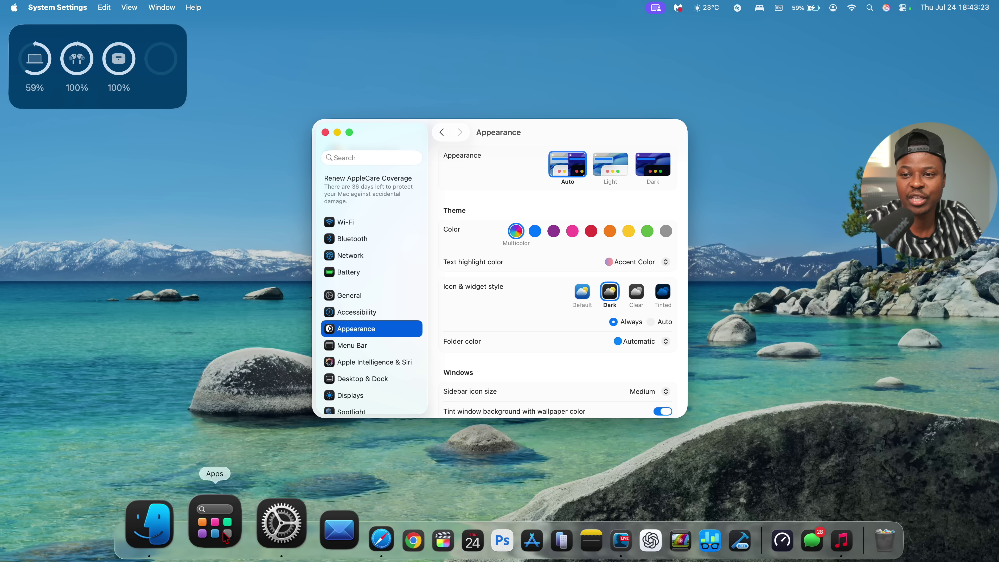
click(214, 529)
scroll(453, 366, down, 5)
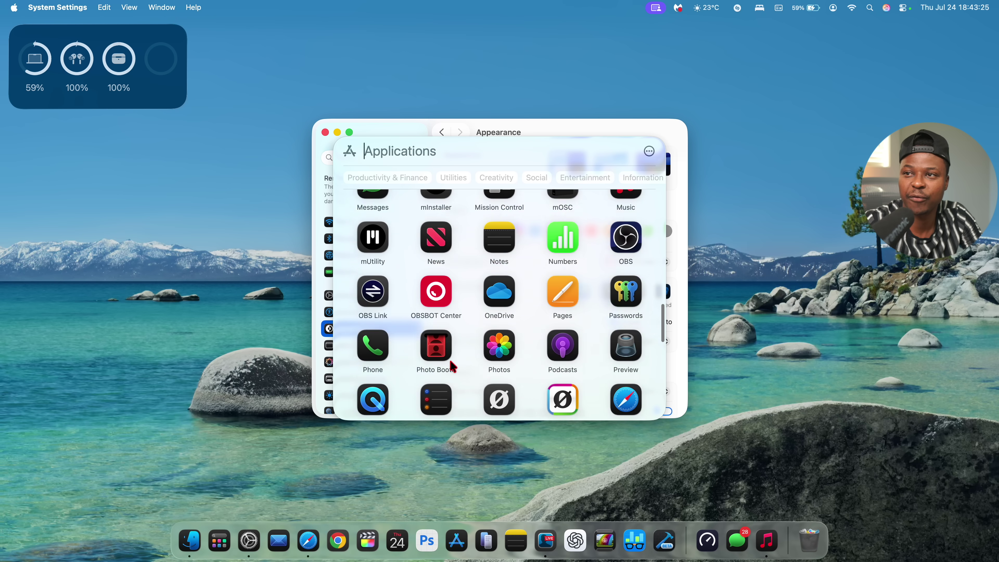
scroll(453, 366, up, 4)
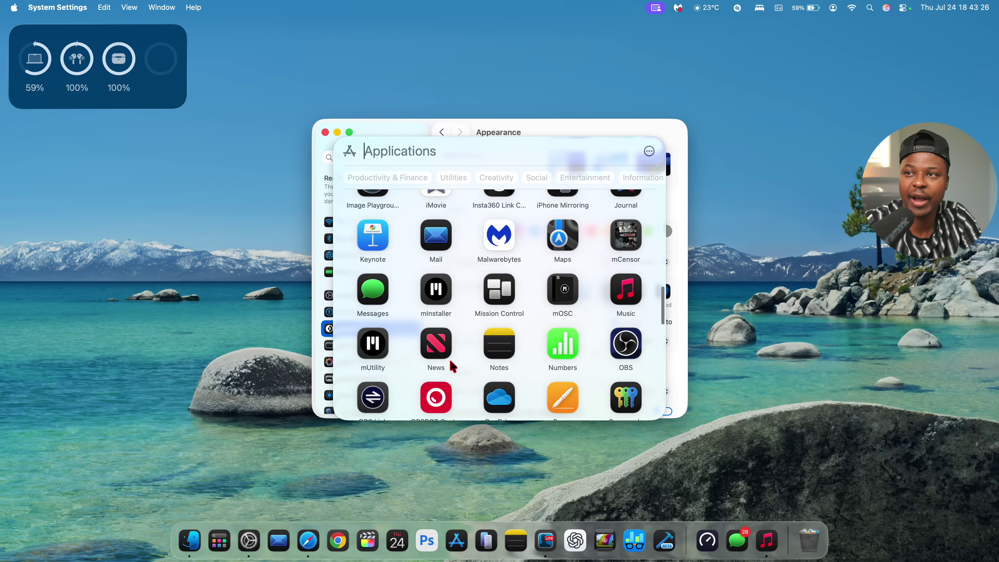
click(408, 122)
Switch Icon & widget style to Clear and preview the translucent icons in the Apps launcher.
click(637, 293)
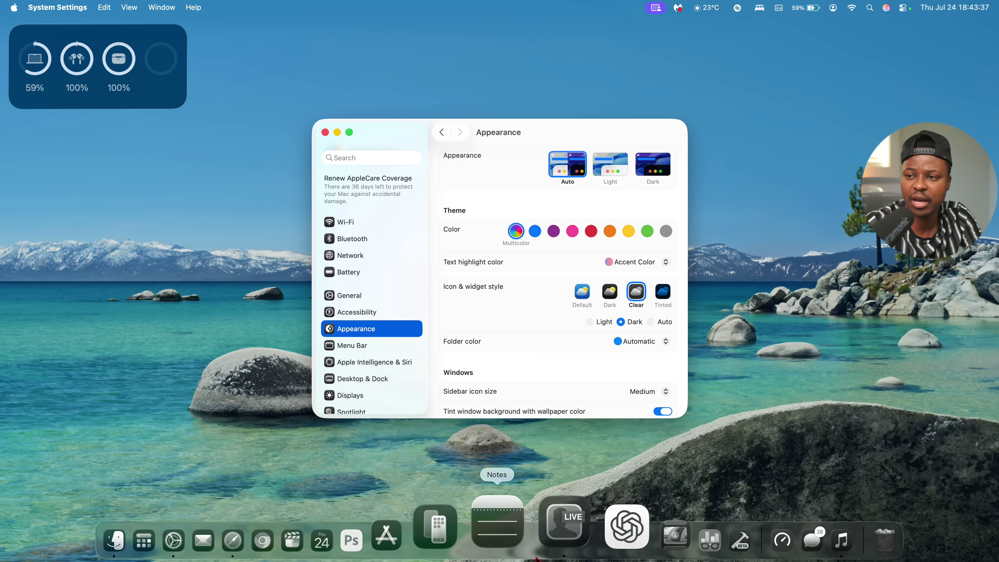
click(214, 527)
scroll(460, 340, down, 3)
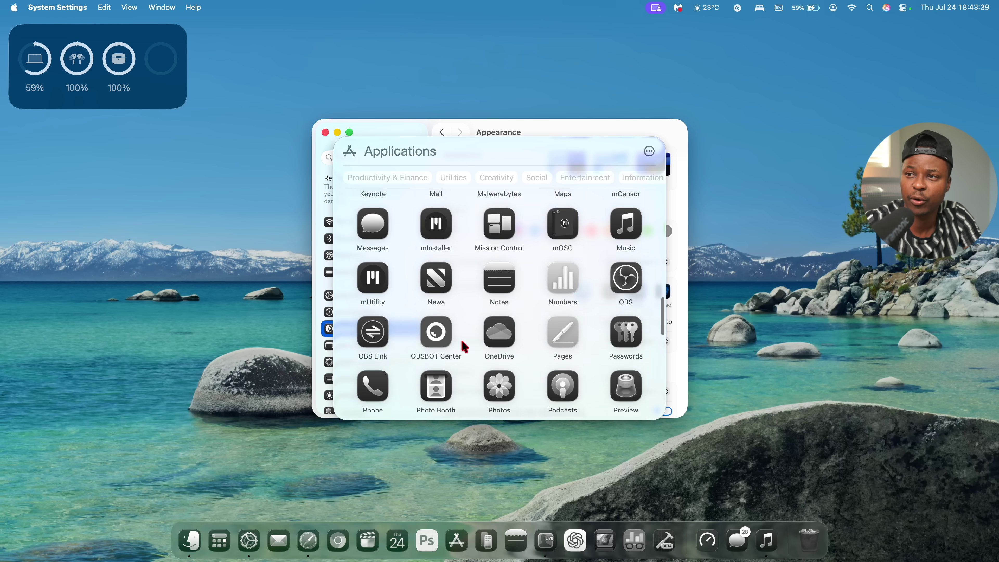
scroll(464, 346, down, 10)
scroll(465, 346, up, 8)
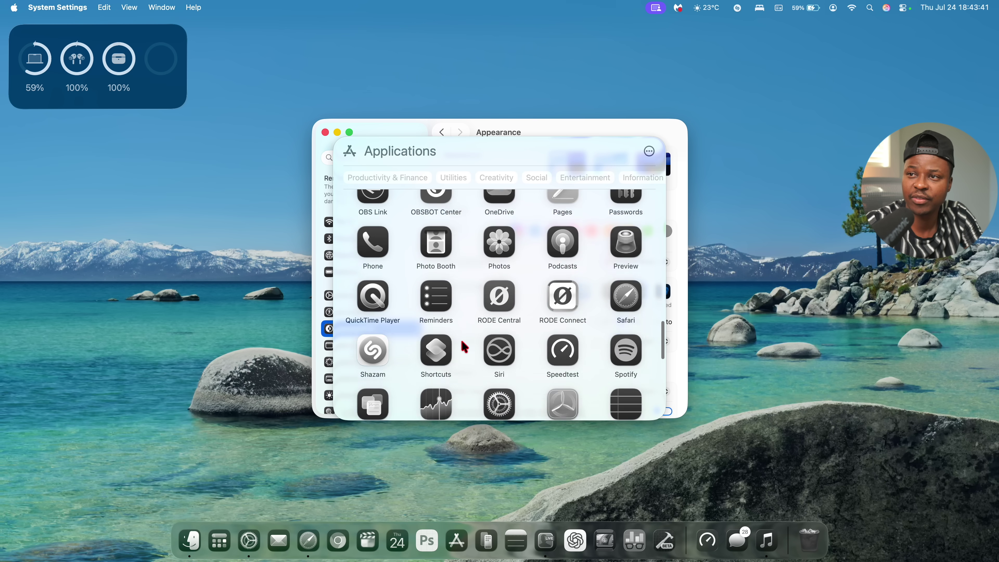
click(432, 121)
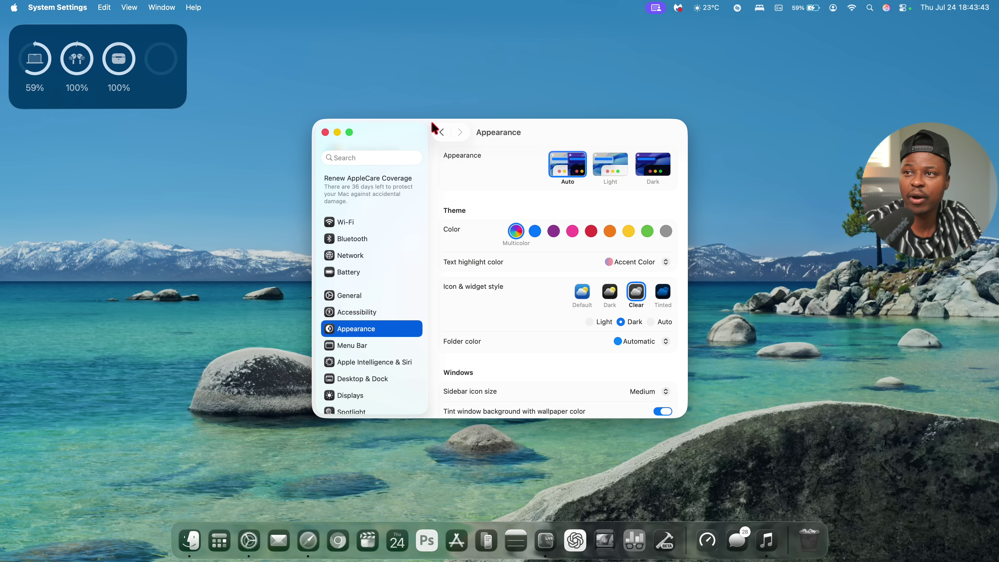
Switch to the Tinted style, keeping Automatic icon colour and Accent Color highlight.
click(668, 296)
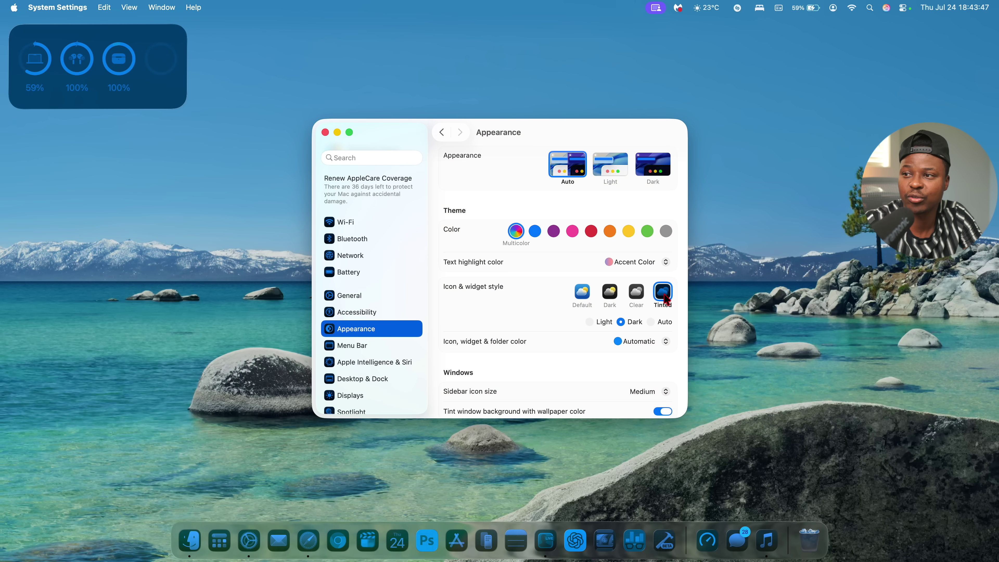
click(635, 342)
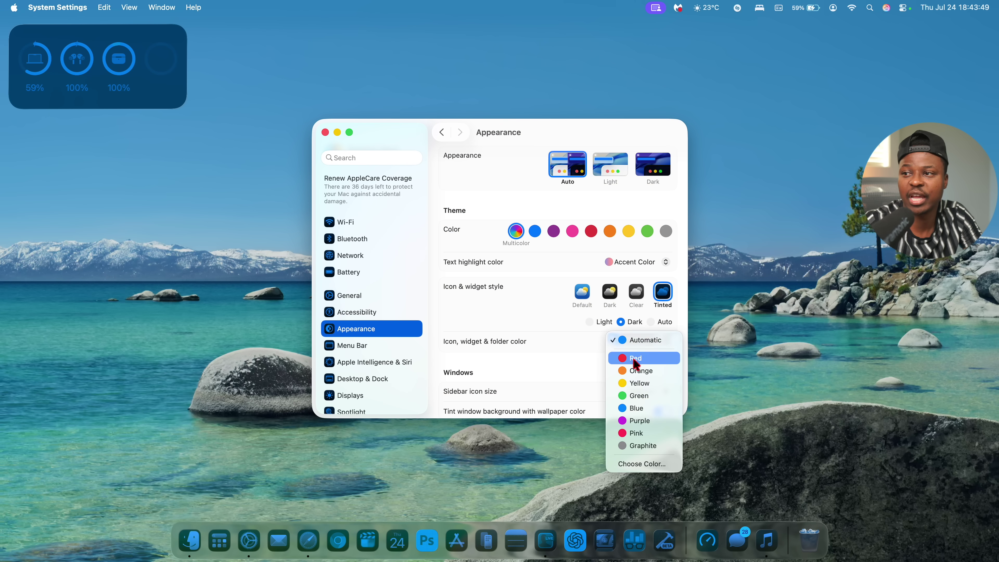
click(642, 270)
click(654, 262)
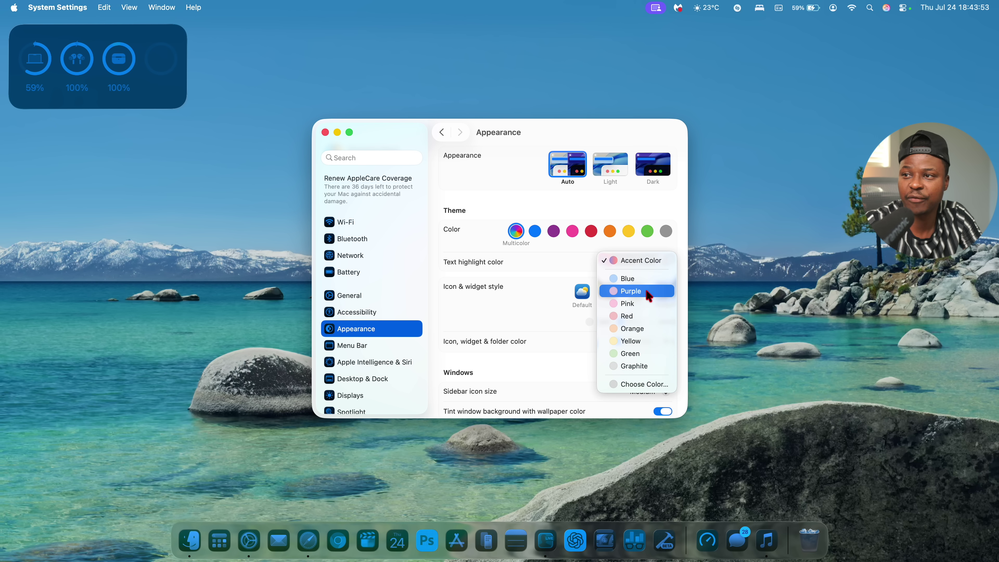
click(665, 296)
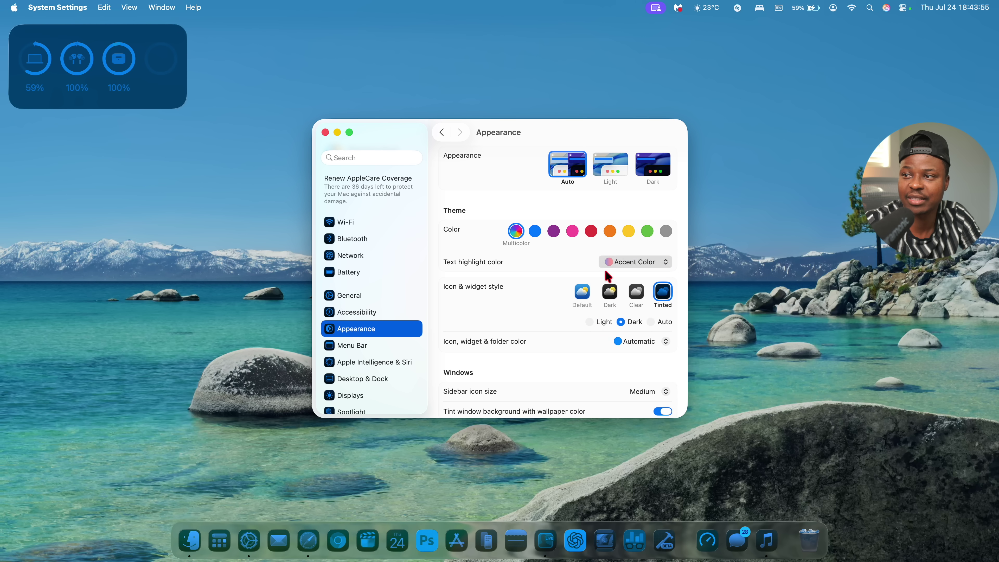
Try the Auto, Light and Dark tinted variants and Clear, then restore Default style.
click(664, 324)
click(606, 322)
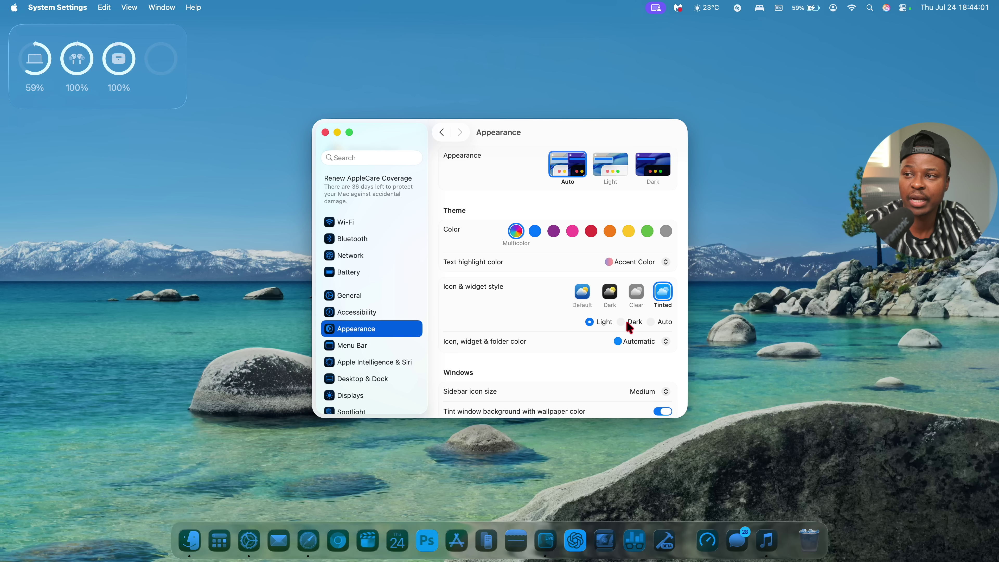
click(631, 323)
click(637, 294)
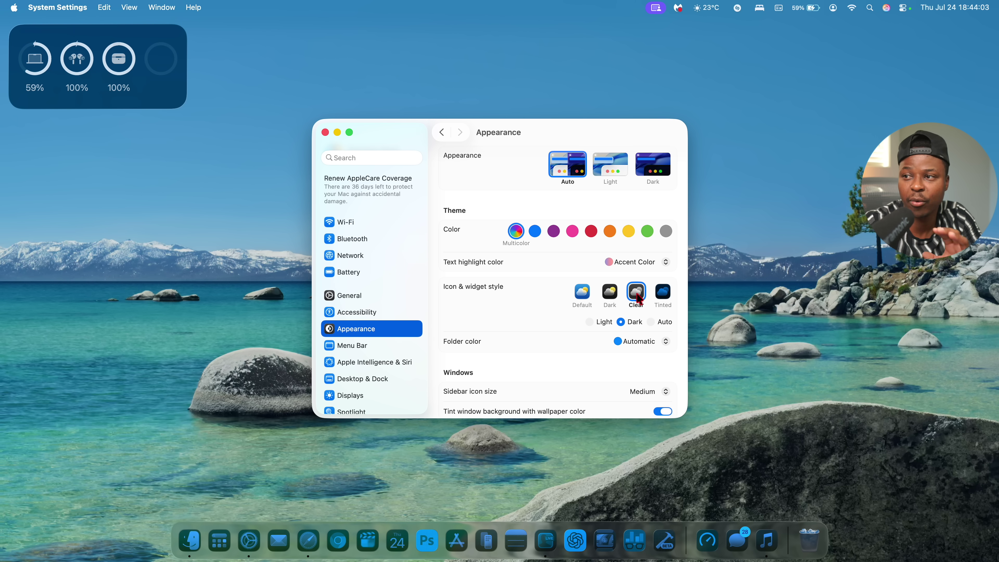
click(582, 293)
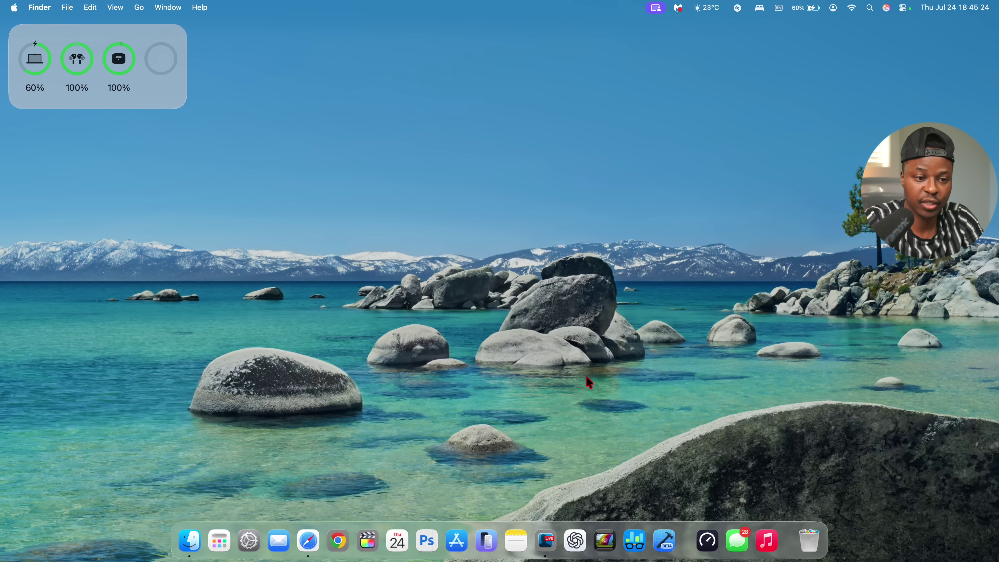
Step the MacBook Pro Speakers volume down with the volume keys until near minimum.
key(XF86AudioLowerVolume)
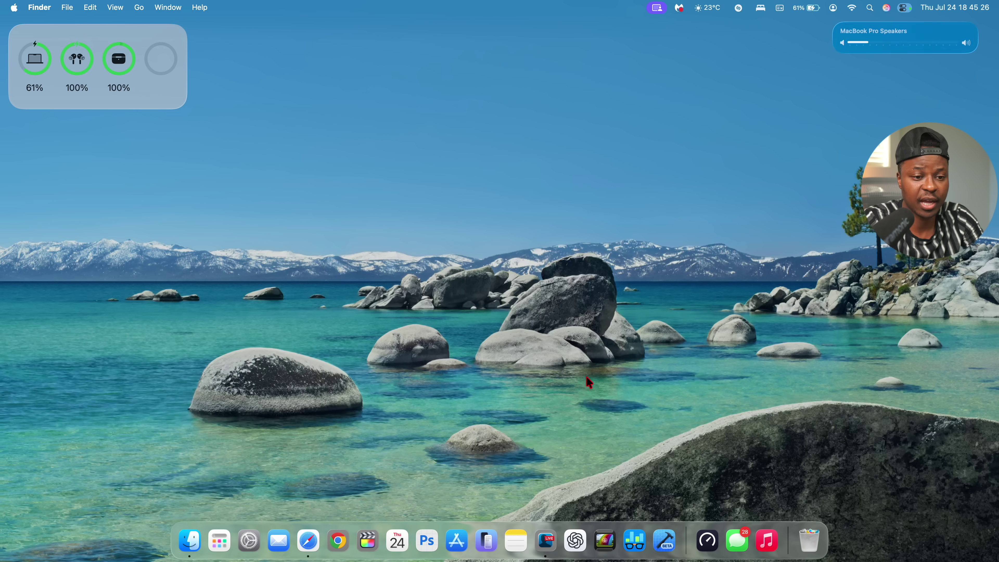
key(XF86AudioRaiseVolume)
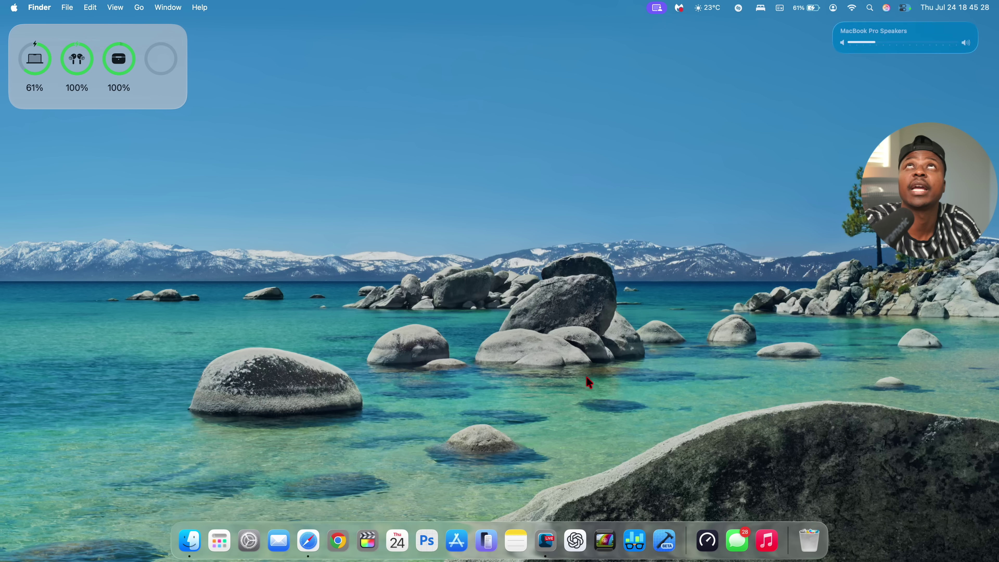
key(XF86AudioLowerVolume)
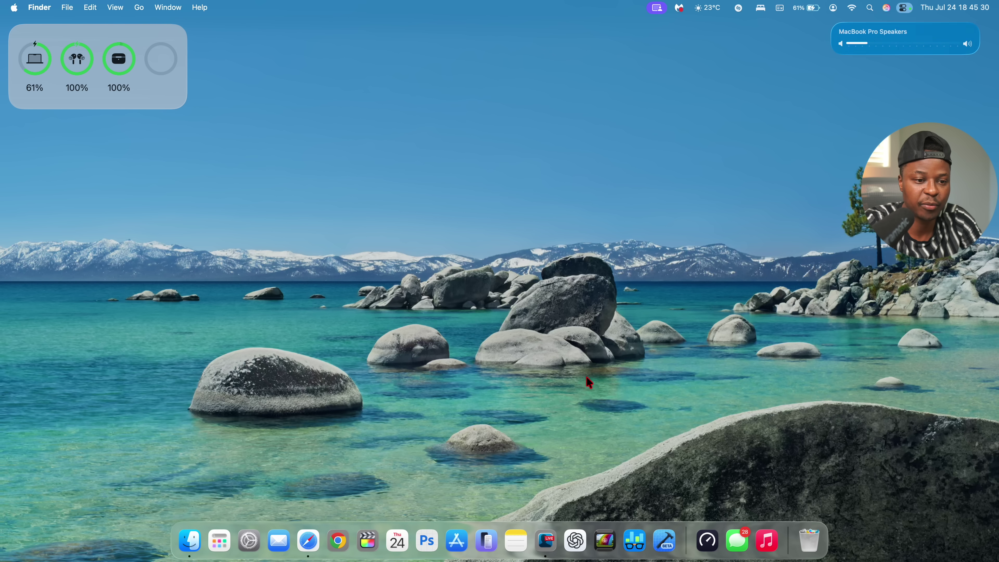
key(XF86AudioLowerVolume)
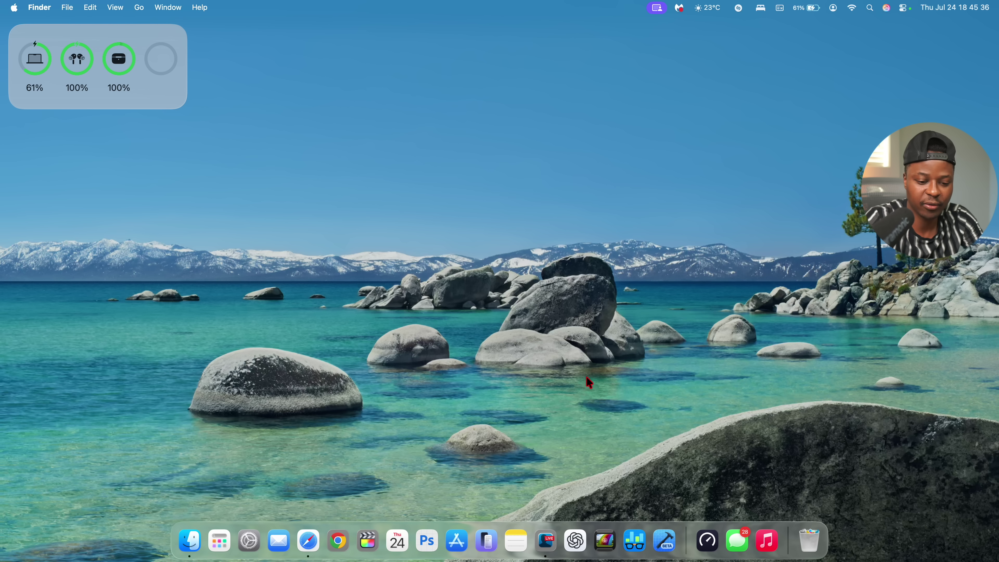
key(XF86AudioLowerVolume)
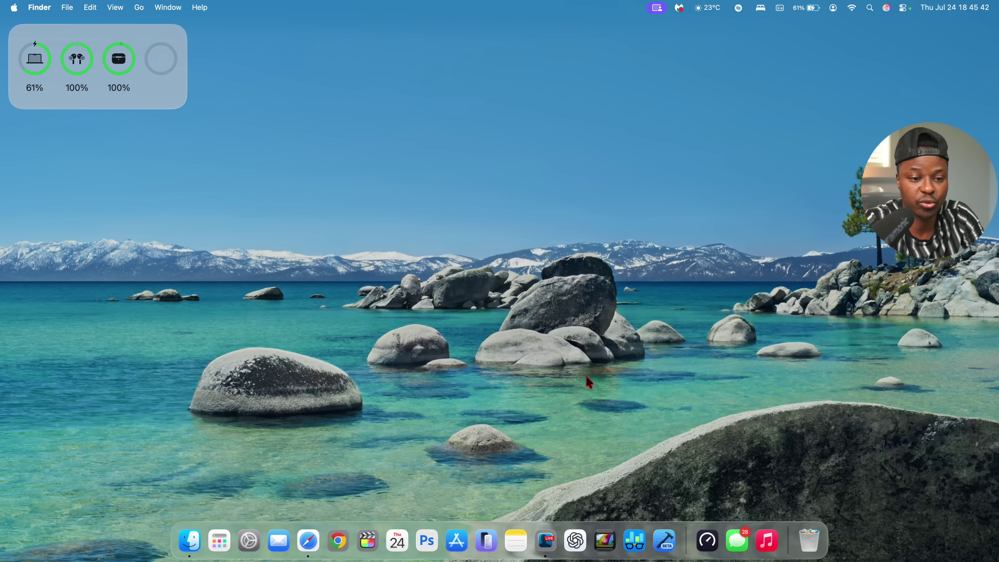
key(XF86AudioLowerVolume)
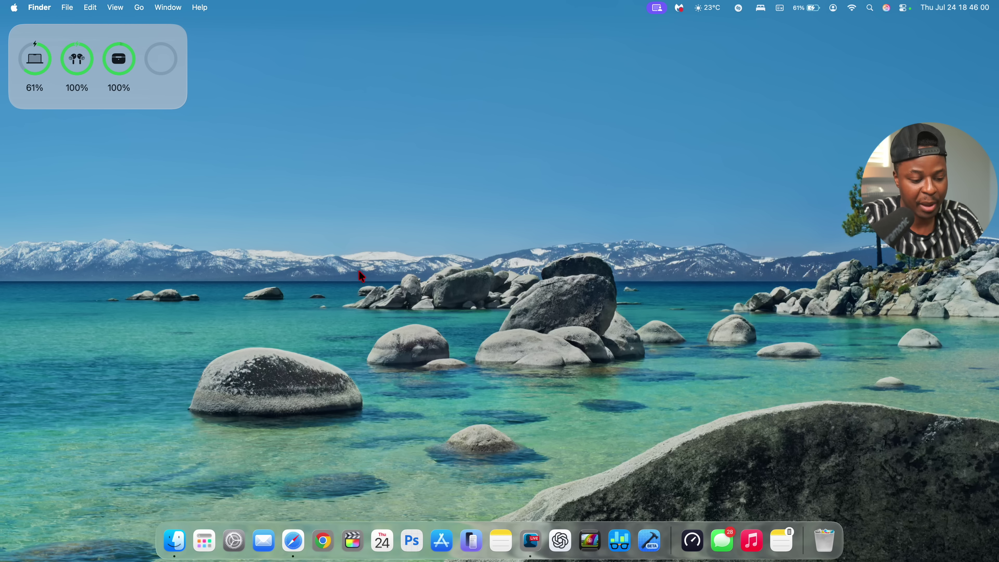
Search Spotlight for 'file' and filter to Applications with Cmd+1, listing FileMerge and Finder.
key(super+space)
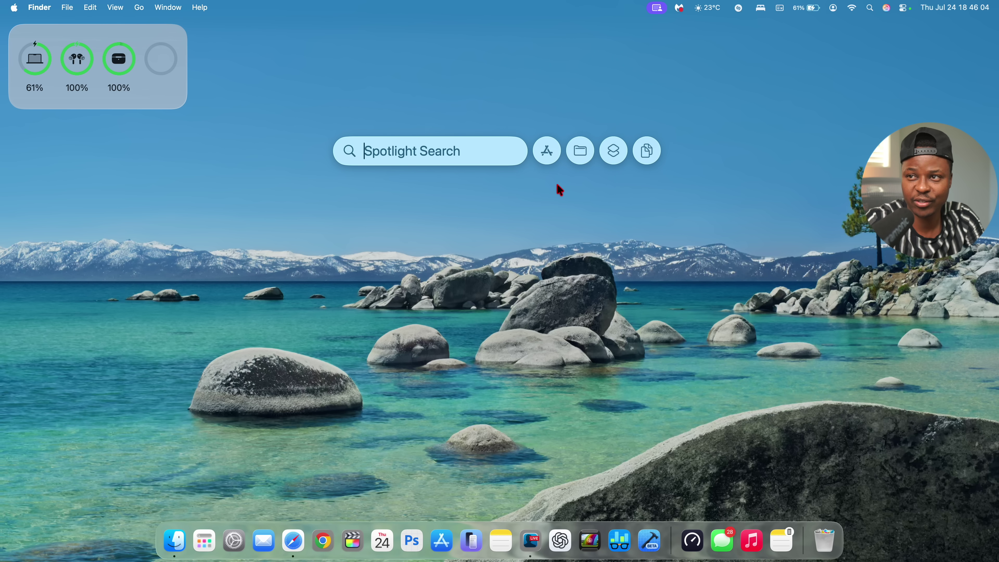
key(Escape)
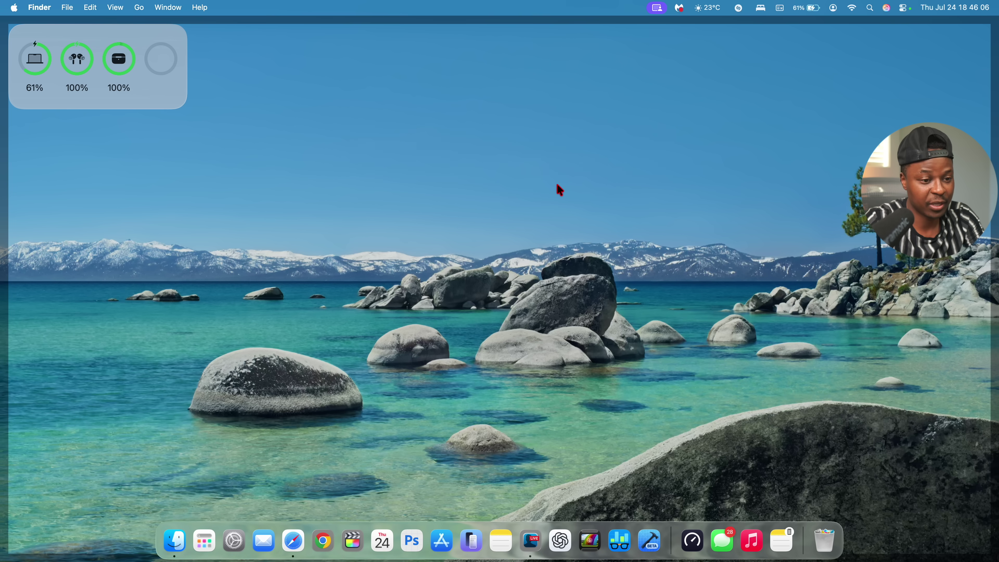
key(super+space)
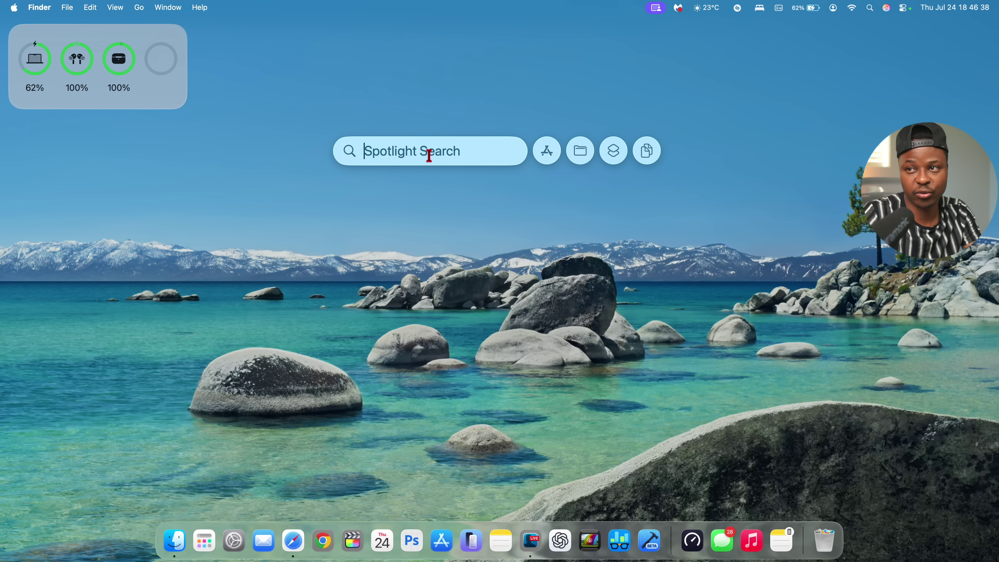
text(file)
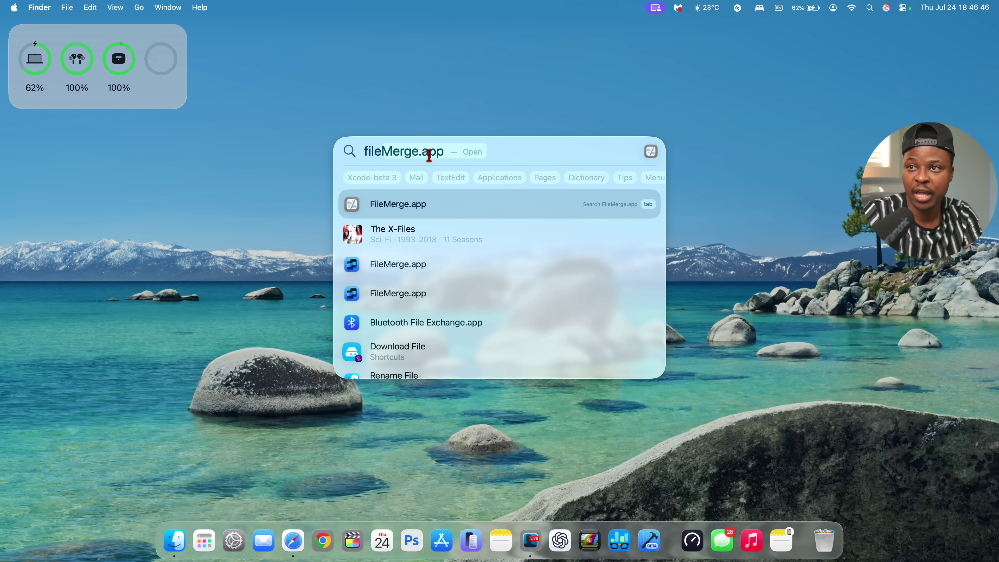
key(BackSpace)
key(BackSpace)
key(BackSpace)
key(BackSpace)
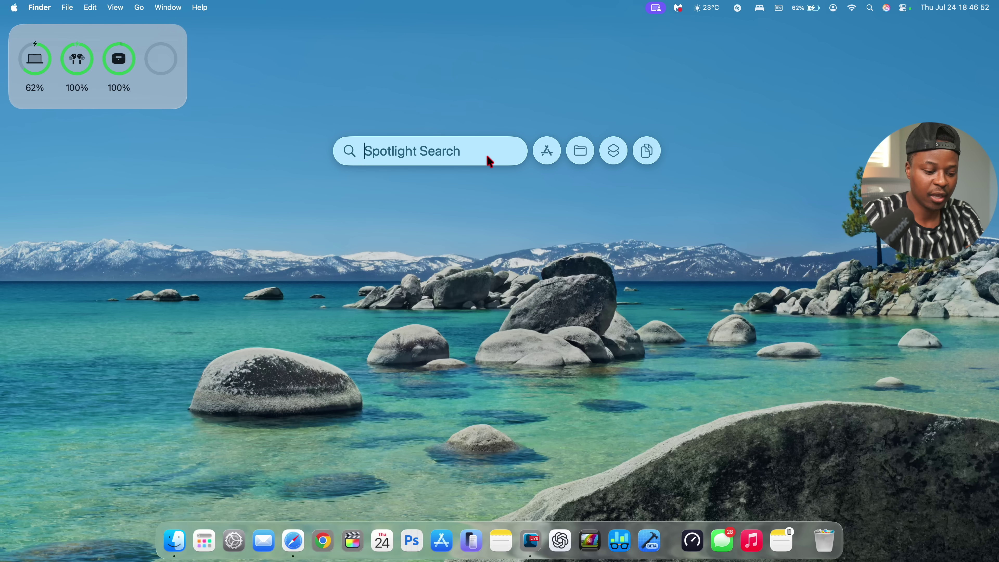
text(fileMerge.app)
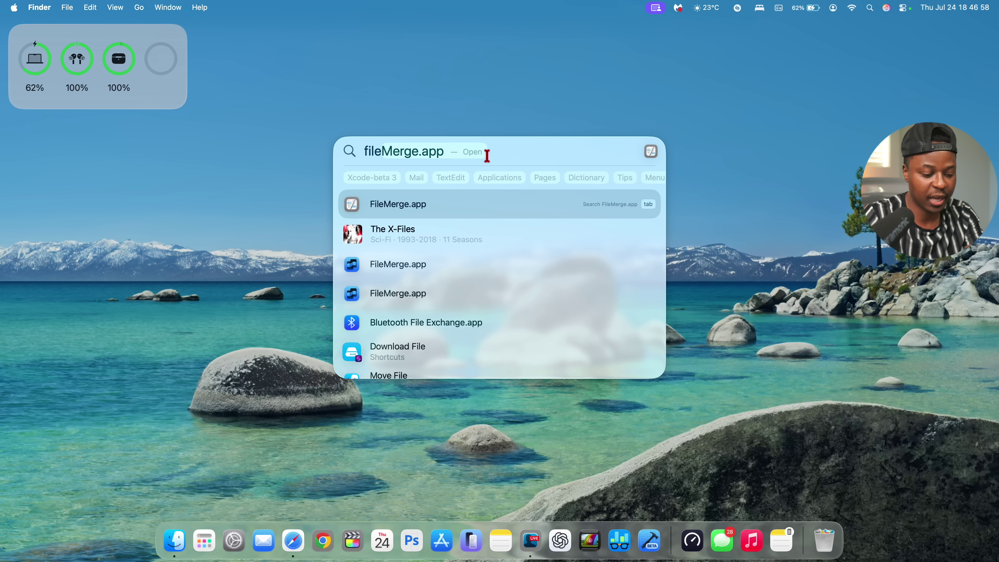
key(super+1)
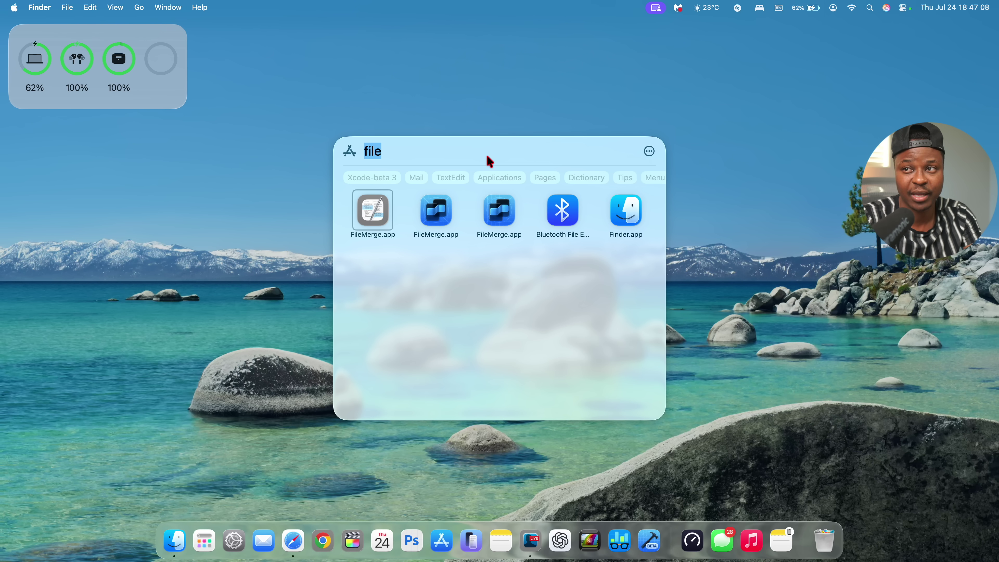
Switch Spotlight results to Files, then Actions, then Clipboard history.
key(super+2)
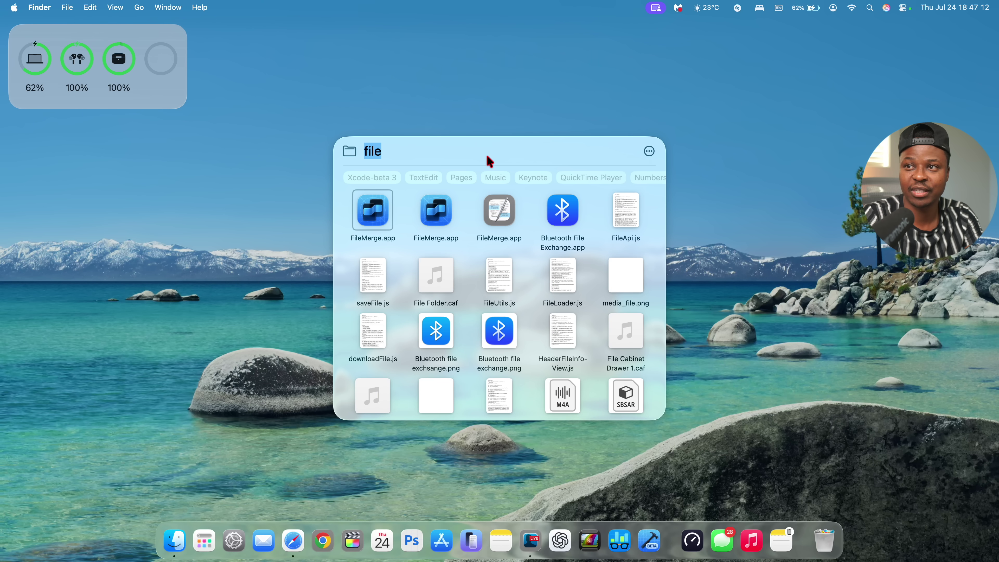
key(super+3)
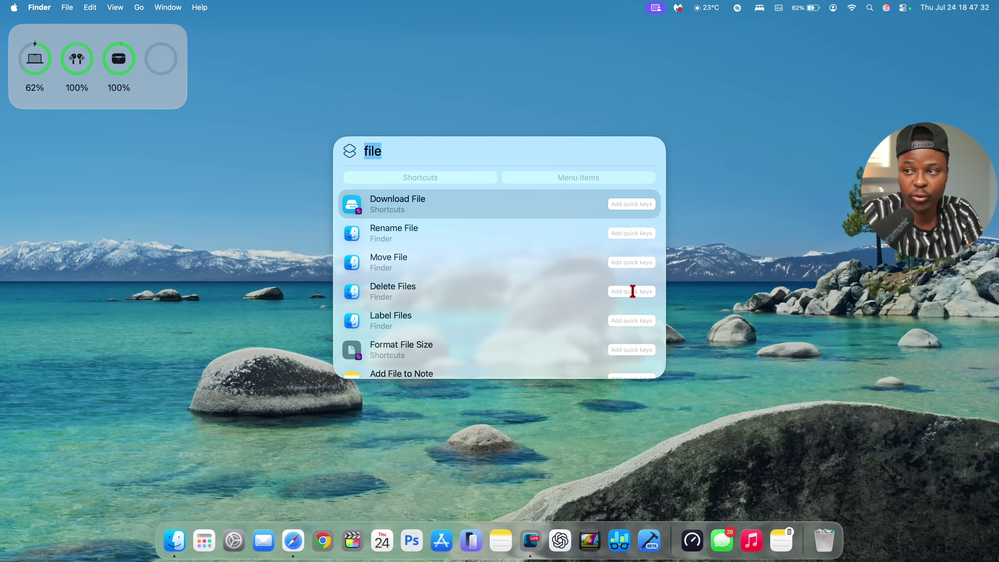
scroll(632, 291, down, 2)
scroll(632, 292, up, 2)
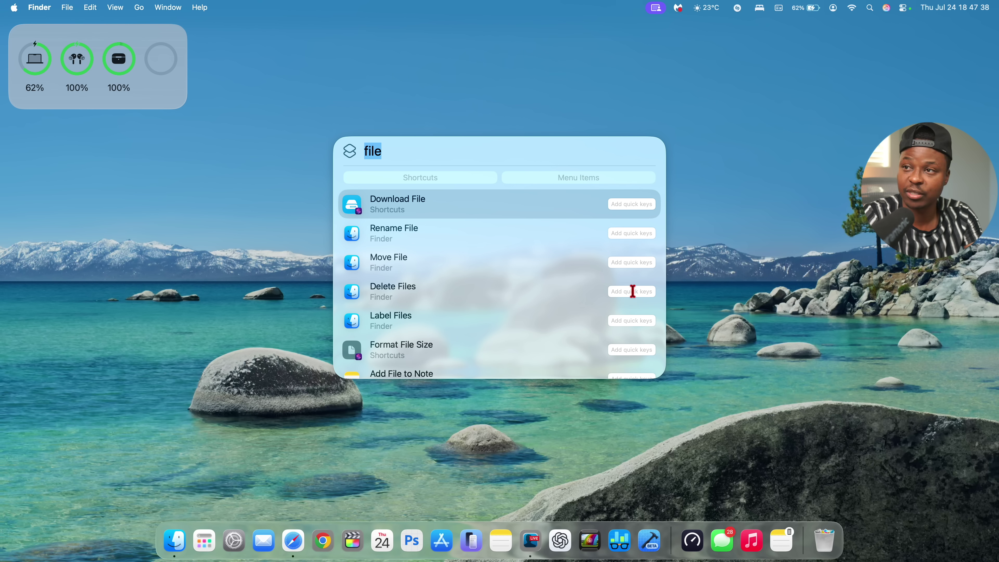
key(super+4)
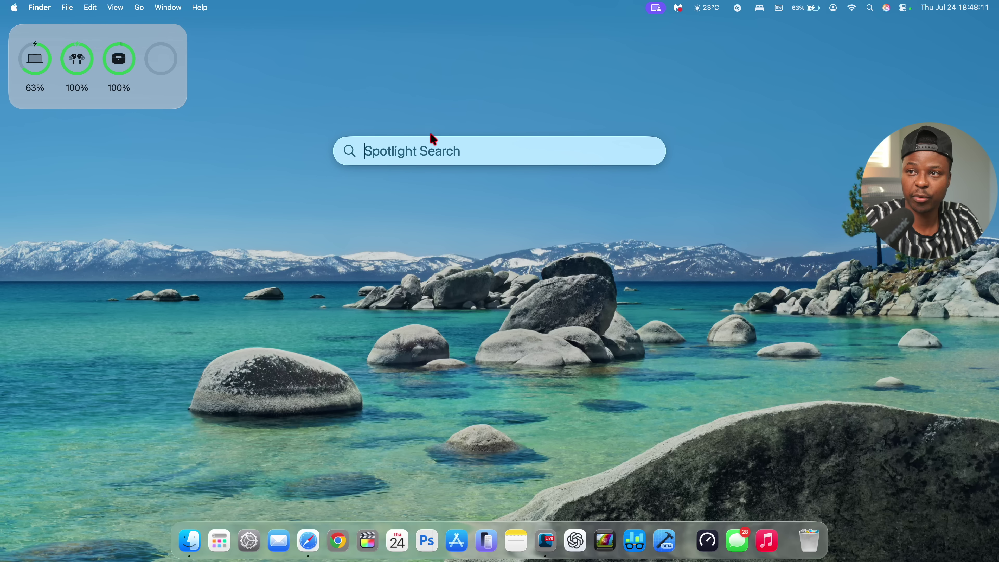
Restrict Spotlight search to applications only, then remove that filter.
mouse_move(458, 172)
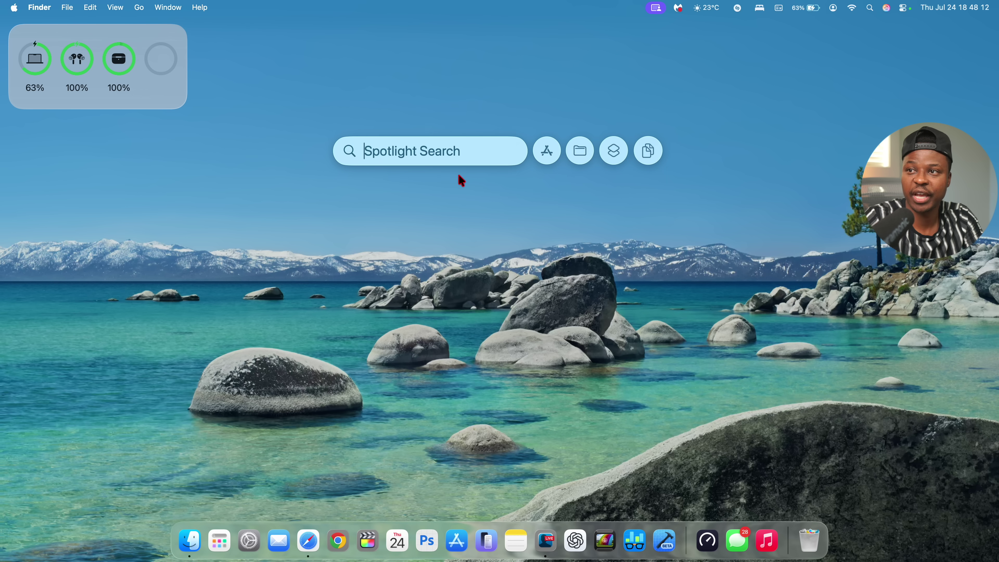
click(549, 158)
key(Escape)
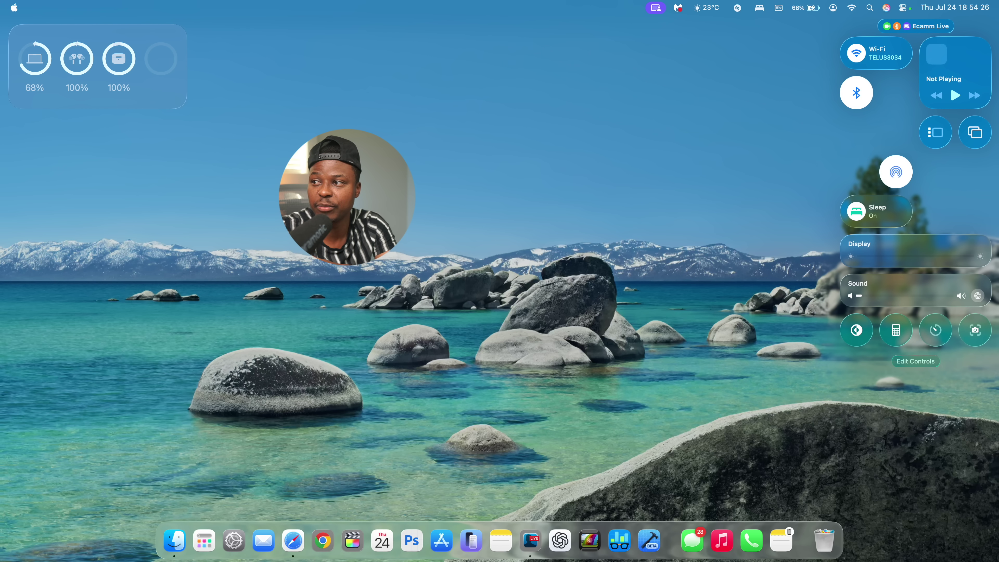
Enter Control Center's edit mode with Edit Controls.
click(916, 360)
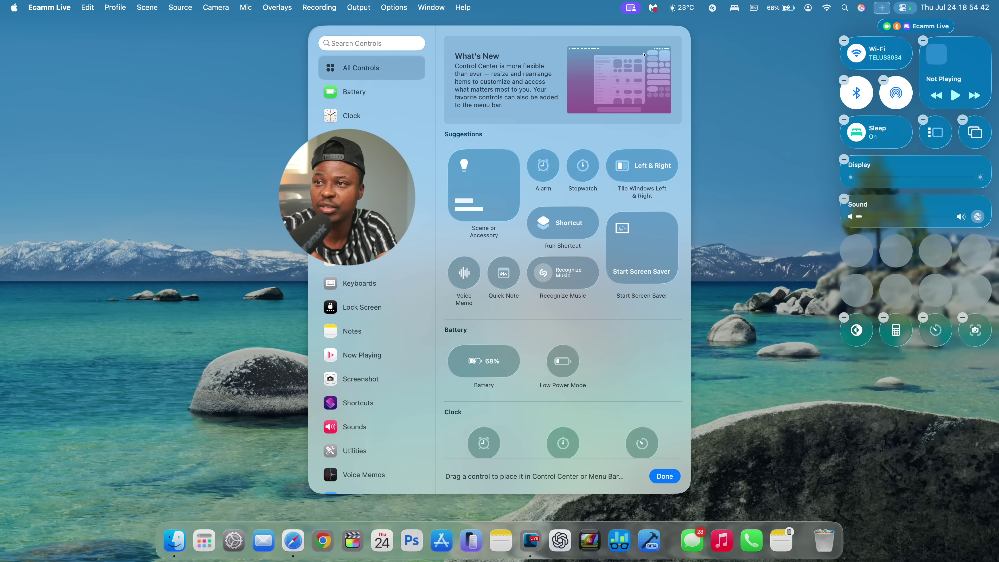
Choose a shortcut for the Shortcut control, then dismiss the shortcut chooser.
scroll(644, 54, down, 3)
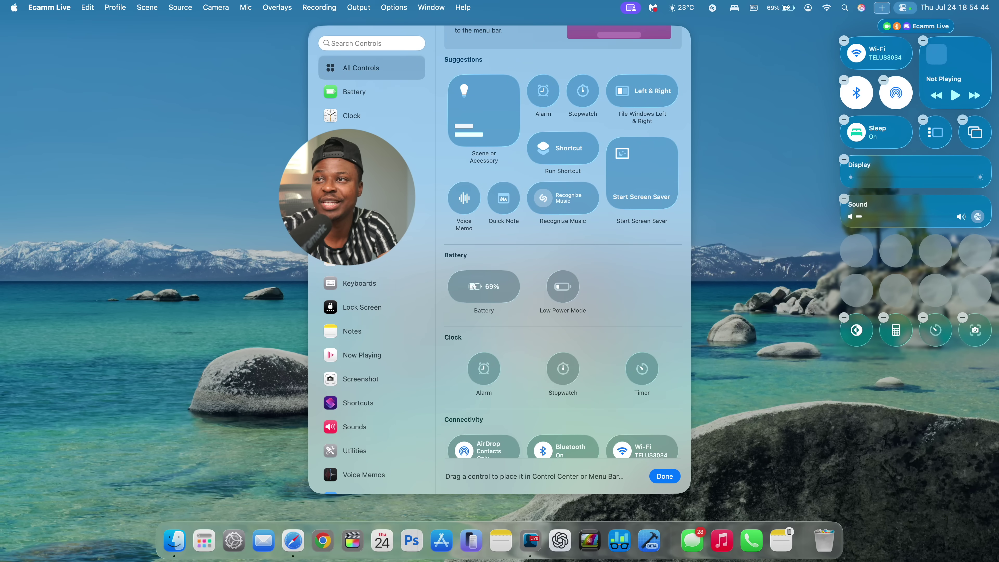
scroll(660, 50, up, 3)
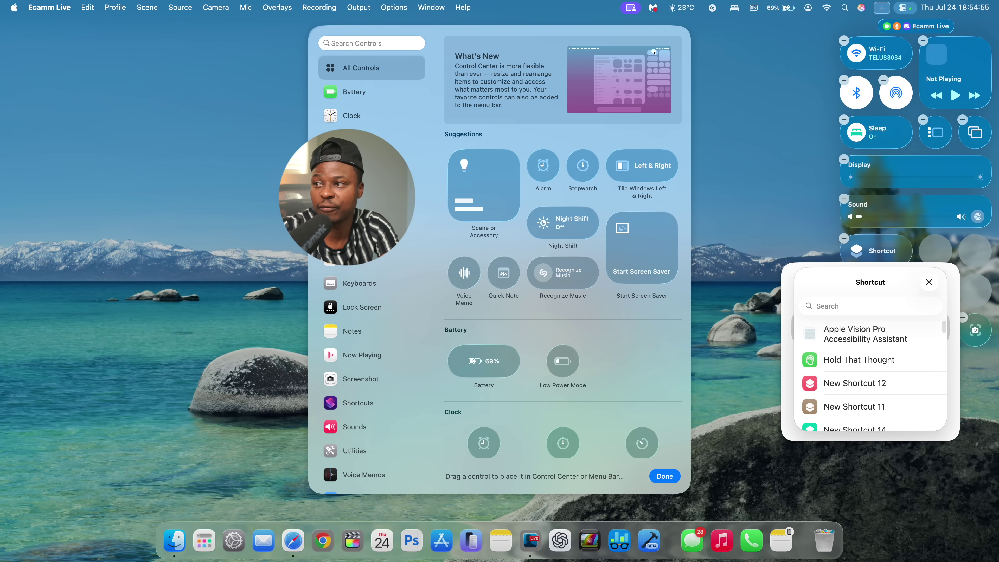
scroll(870, 378, down, 10)
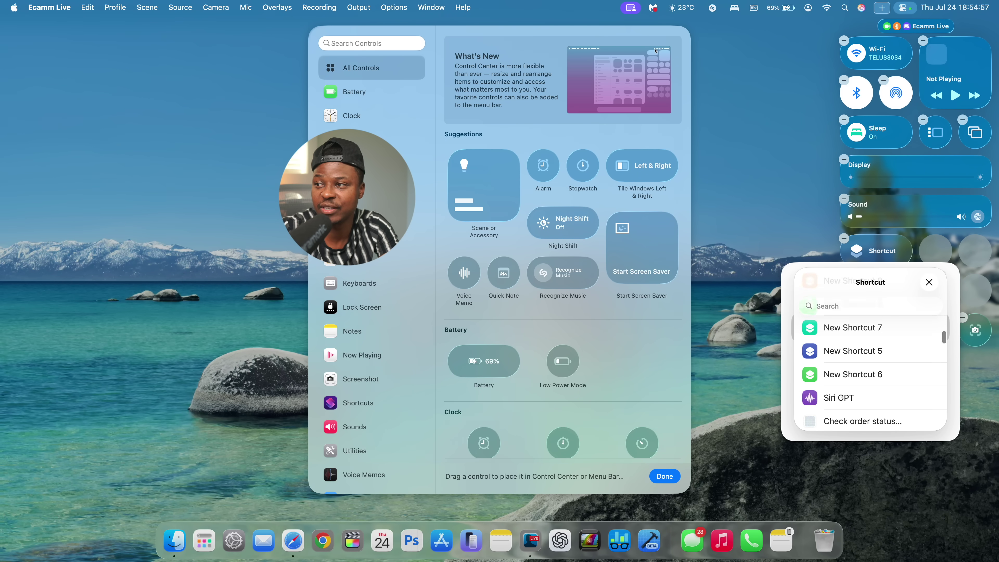
scroll(871, 377, up, 10)
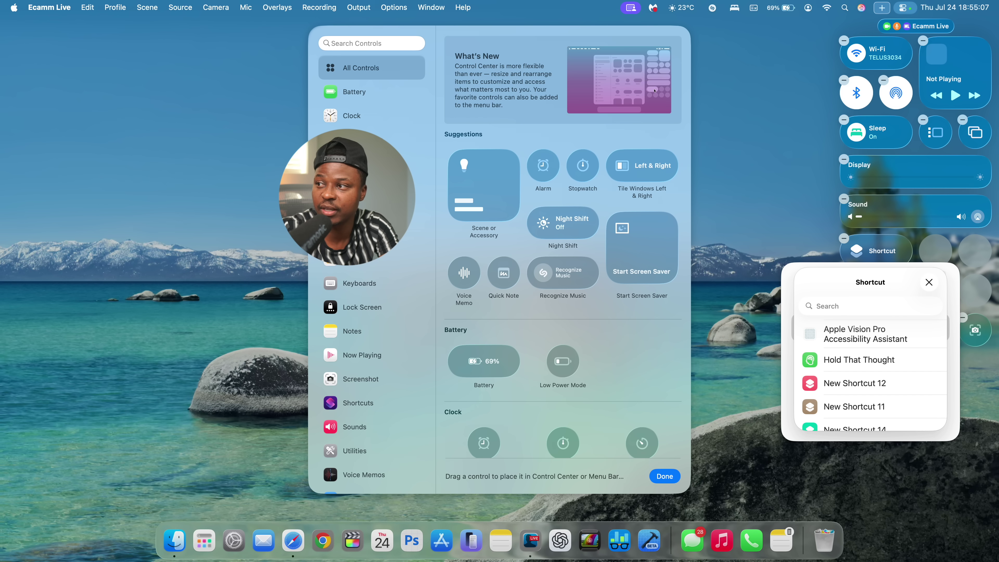
click(854, 383)
click(931, 277)
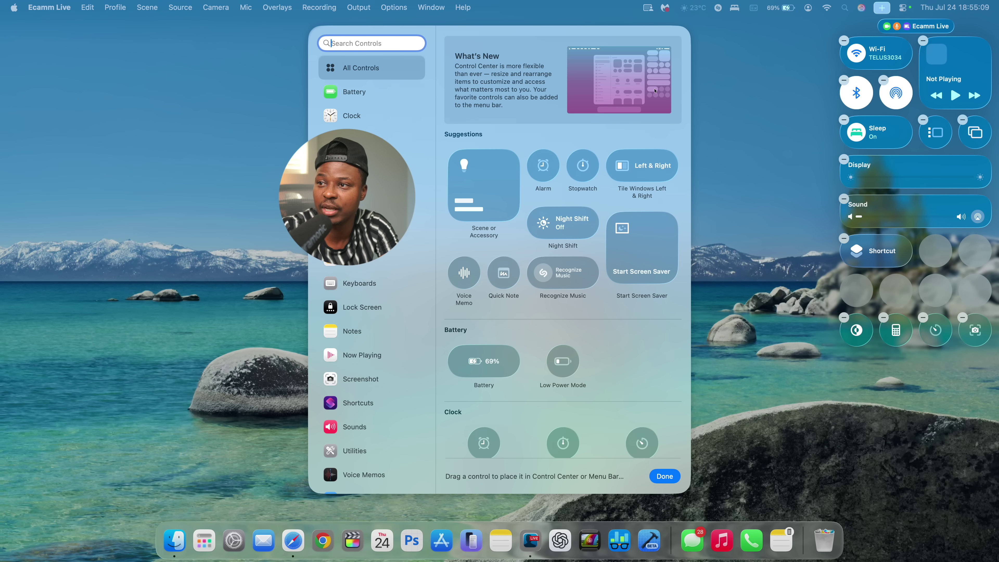
Scroll down through every section of the Control Center controls gallery.
scroll(562, 242, down, 10)
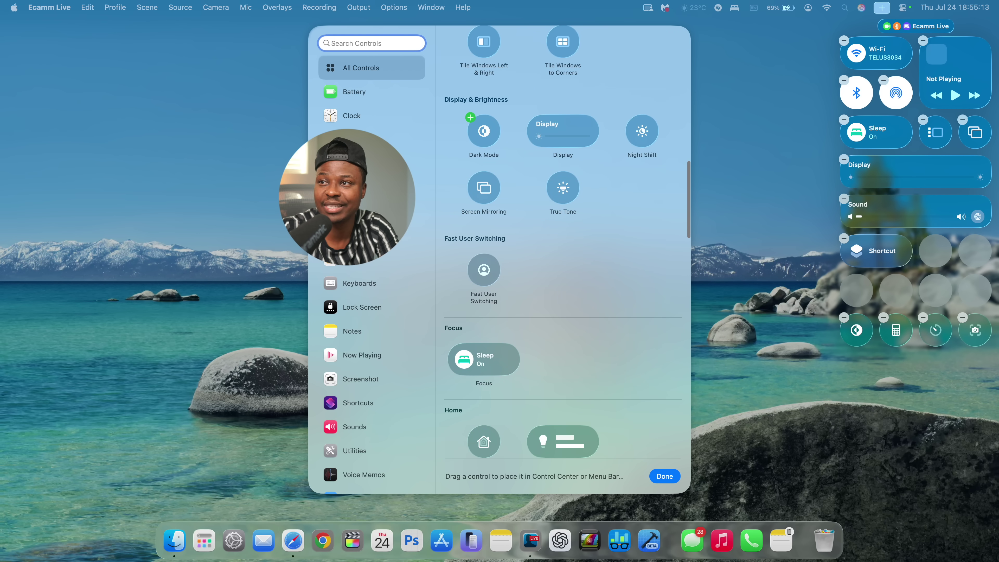
scroll(567, 242, down, 8)
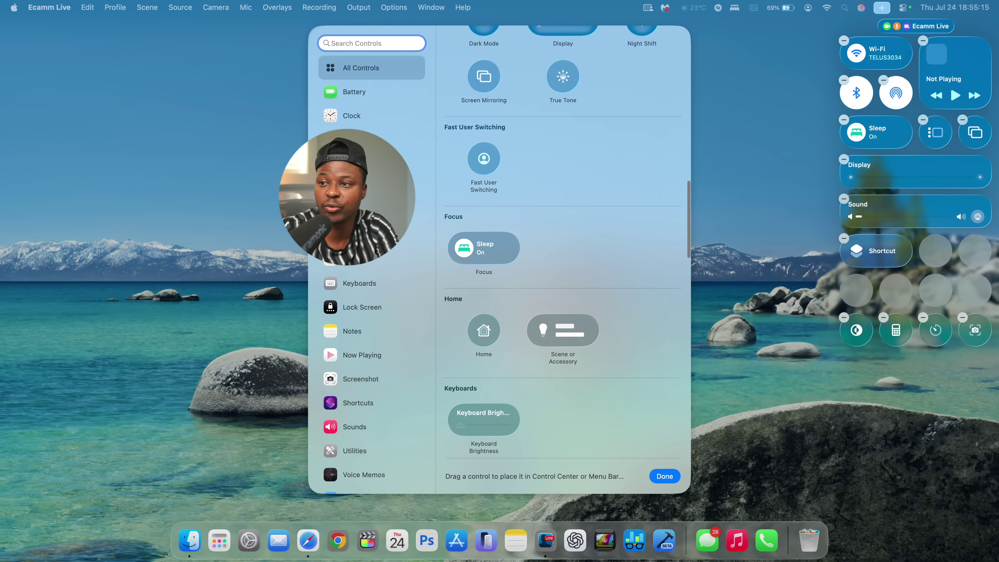
scroll(484, 134, down, 10)
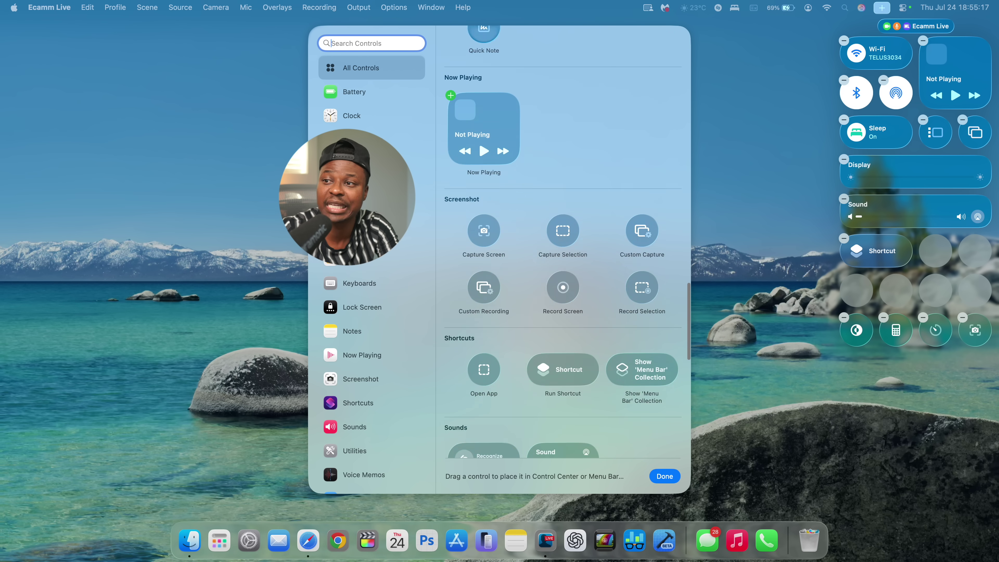
scroll(562, 242, down, 10)
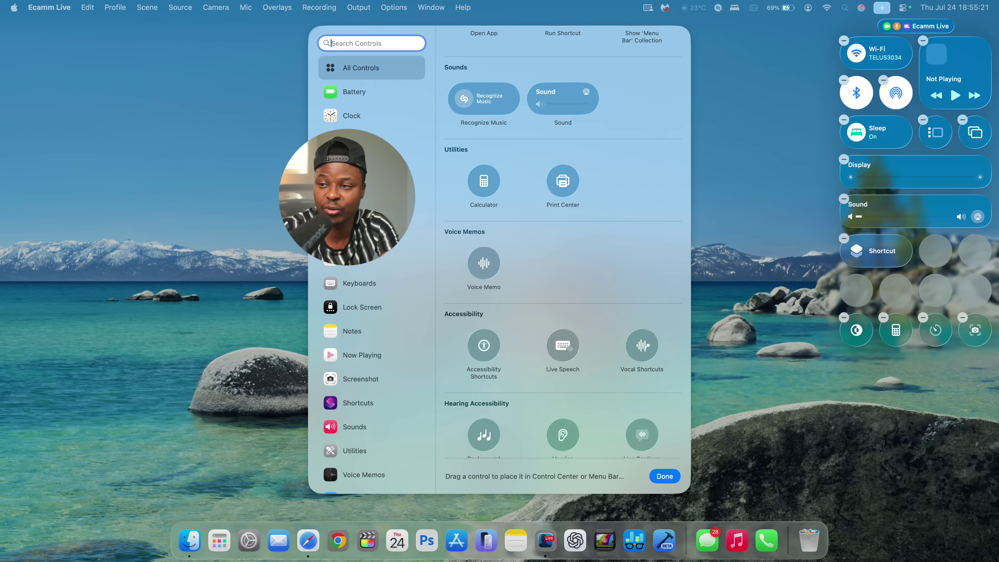
scroll(566, 330, down, 10)
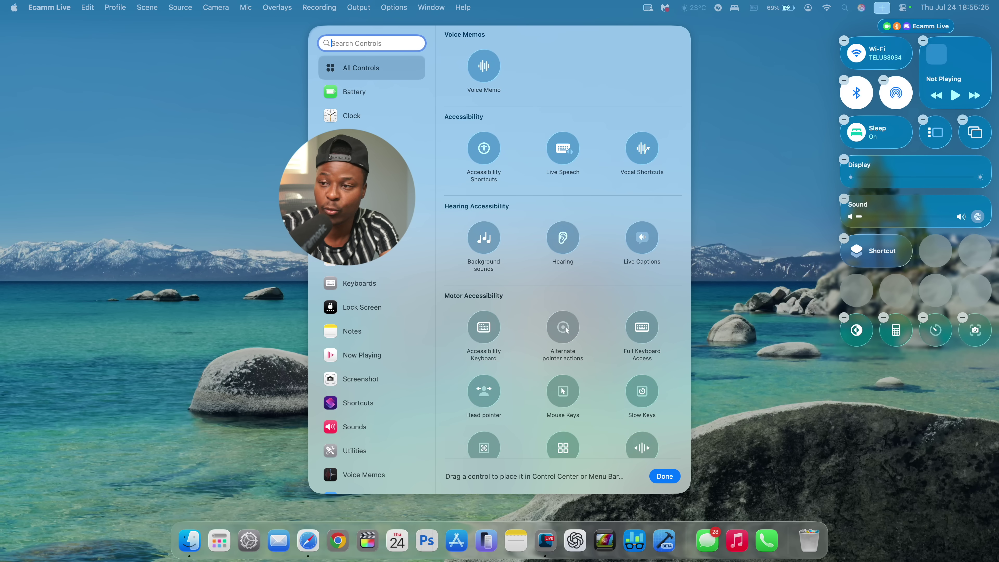
scroll(563, 255, down, 10)
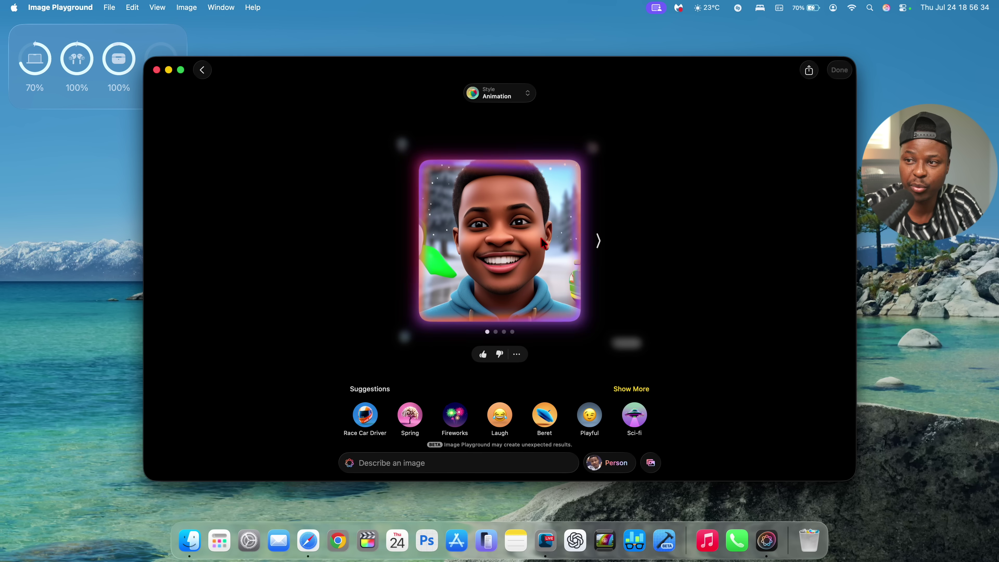
View the second and third portrait variations, try Genmoji and ChatGPT styles, then pick Illustration.
click(598, 239)
click(599, 241)
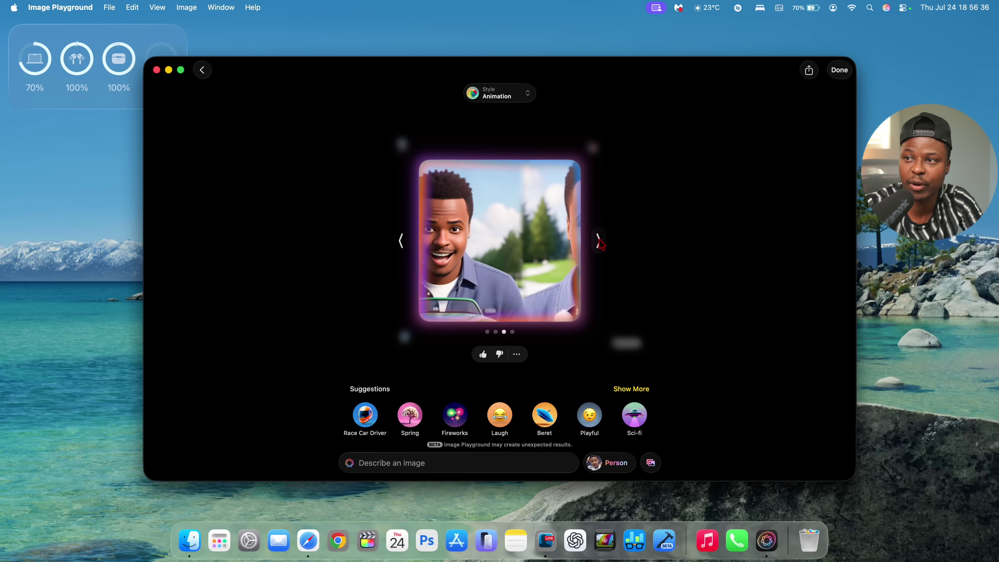
click(501, 98)
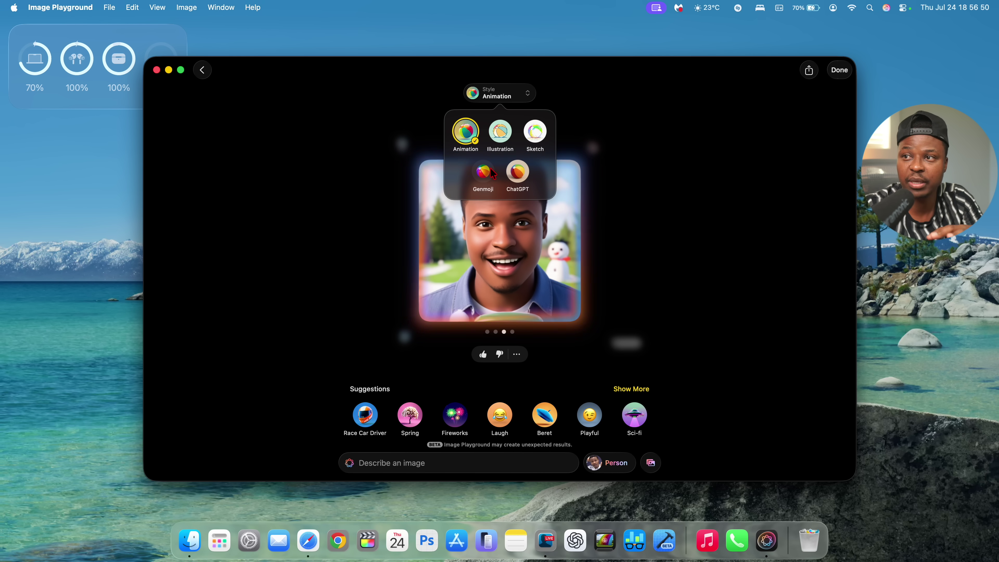
click(481, 183)
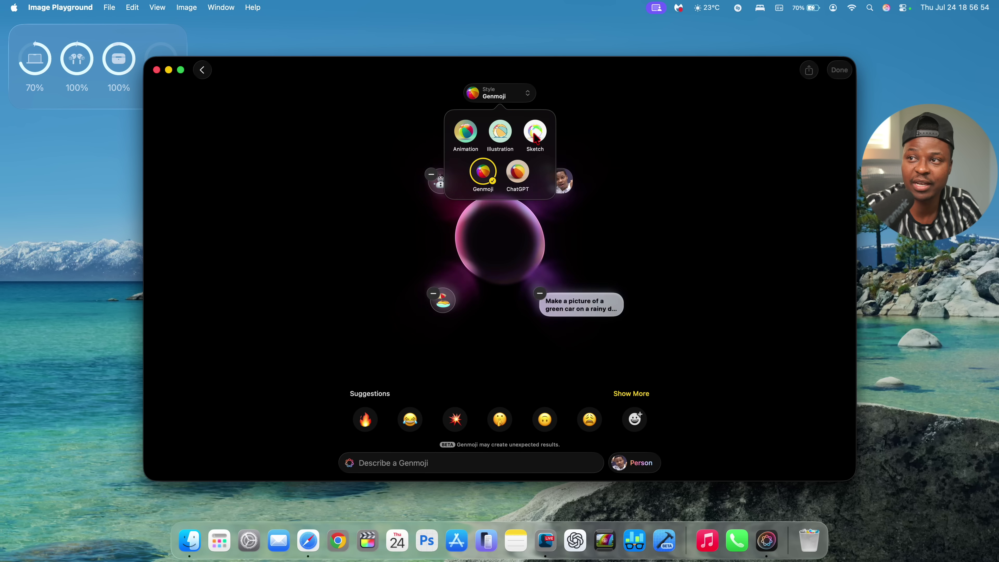
click(518, 181)
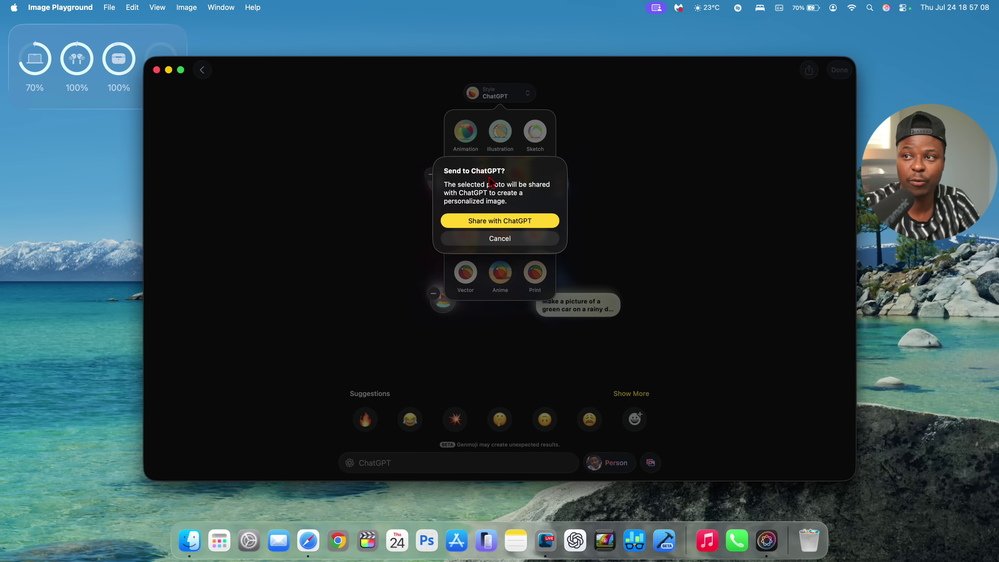
click(491, 180)
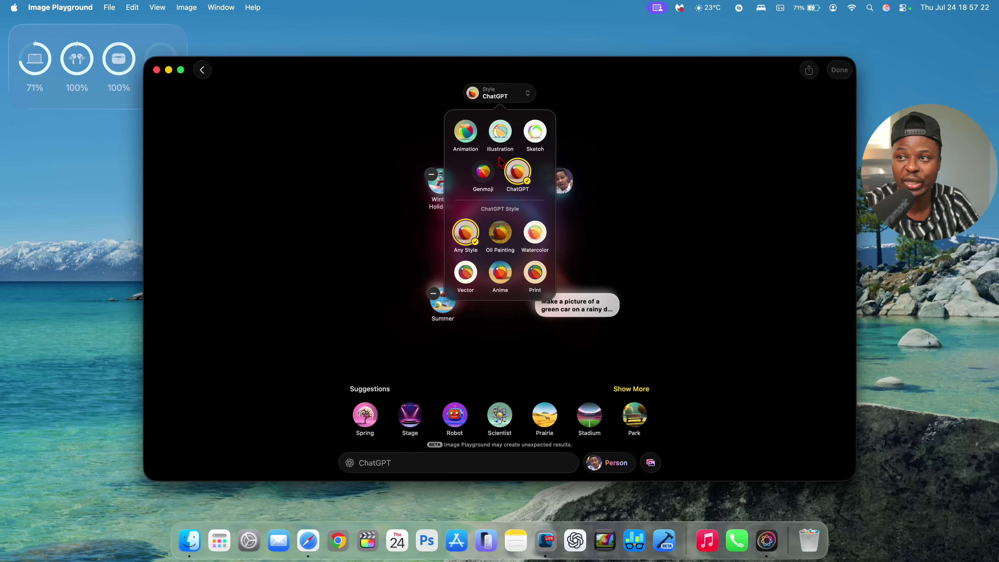
click(500, 131)
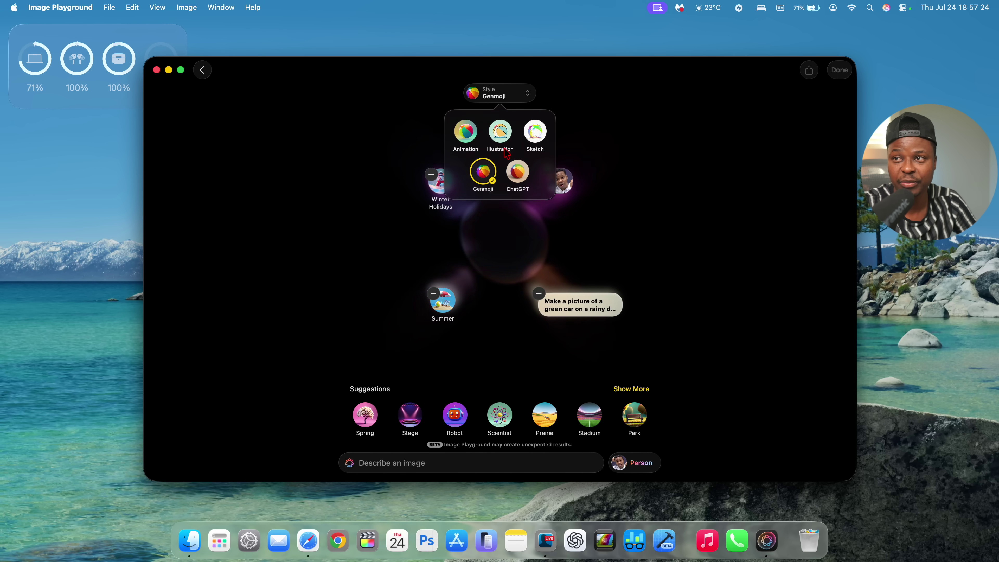
click(377, 195)
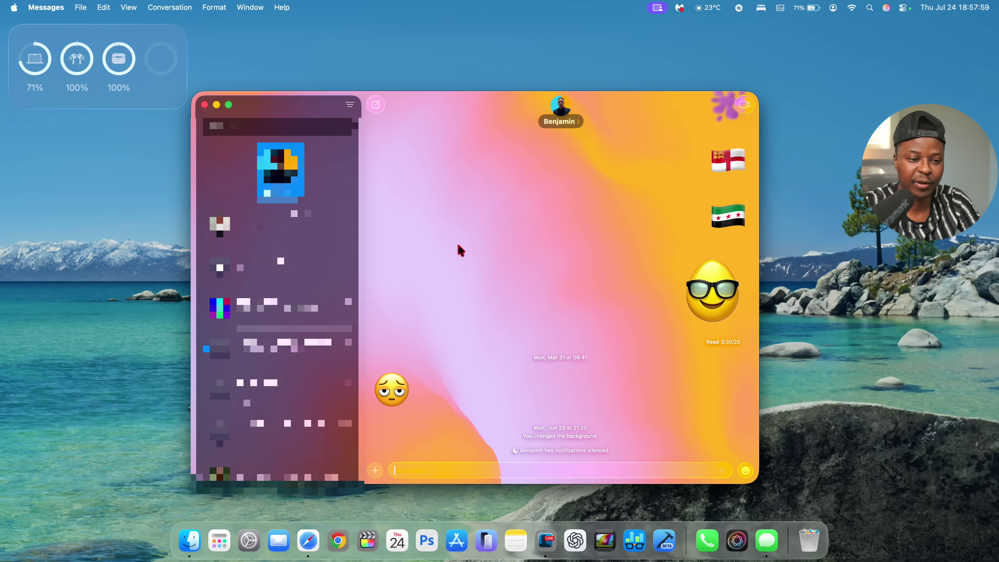
Check the Messages version in About Messages, then close it.
scroll(462, 250, up, 3)
click(46, 7)
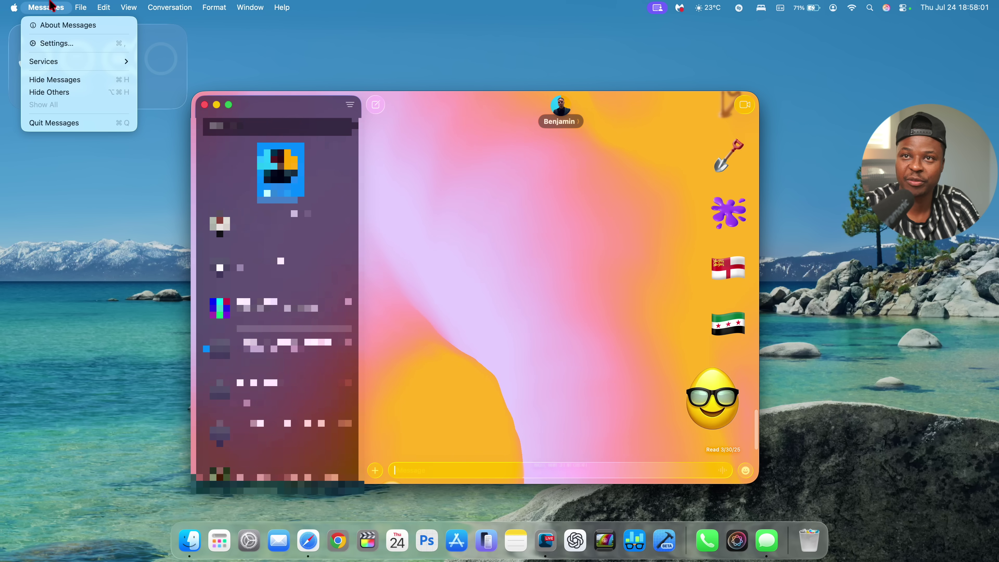
click(58, 25)
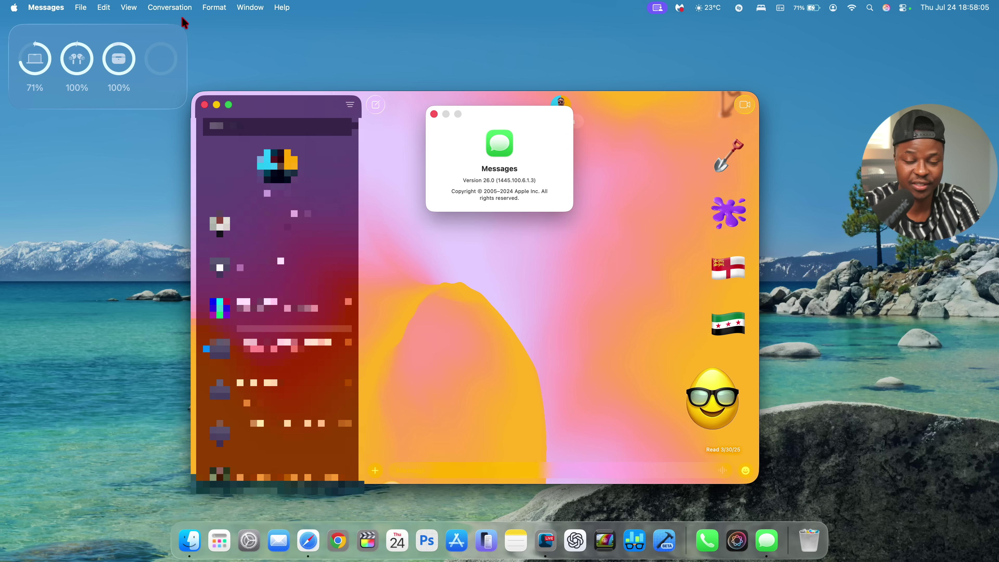
click(434, 114)
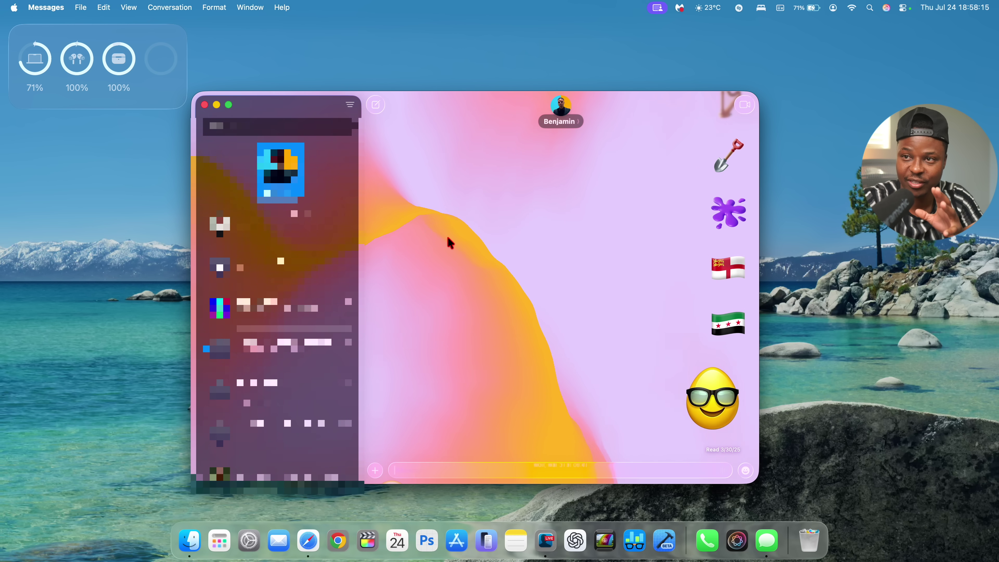
Send the red car sticker in the conversation.
scroll(450, 243, down, 5)
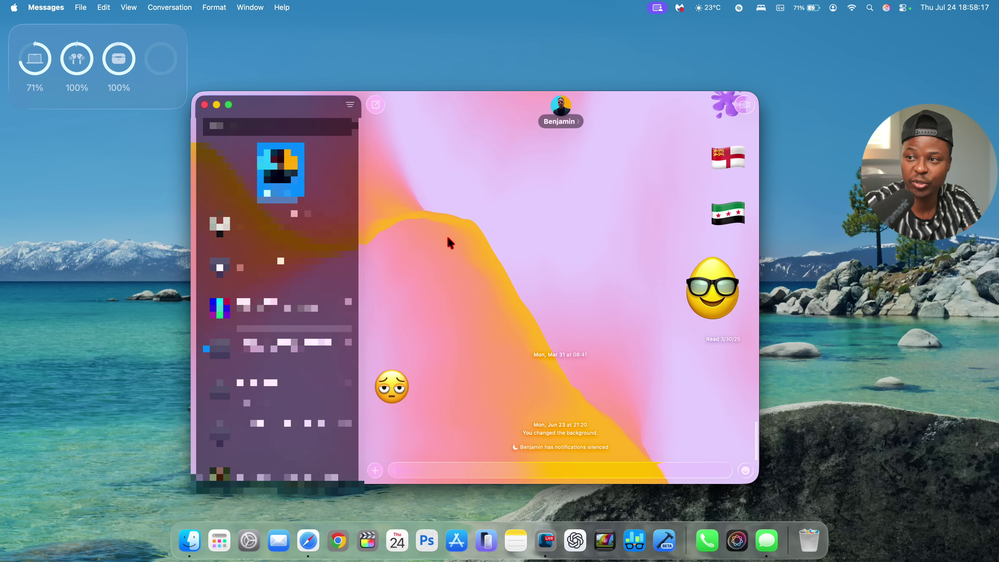
scroll(450, 243, up, 8)
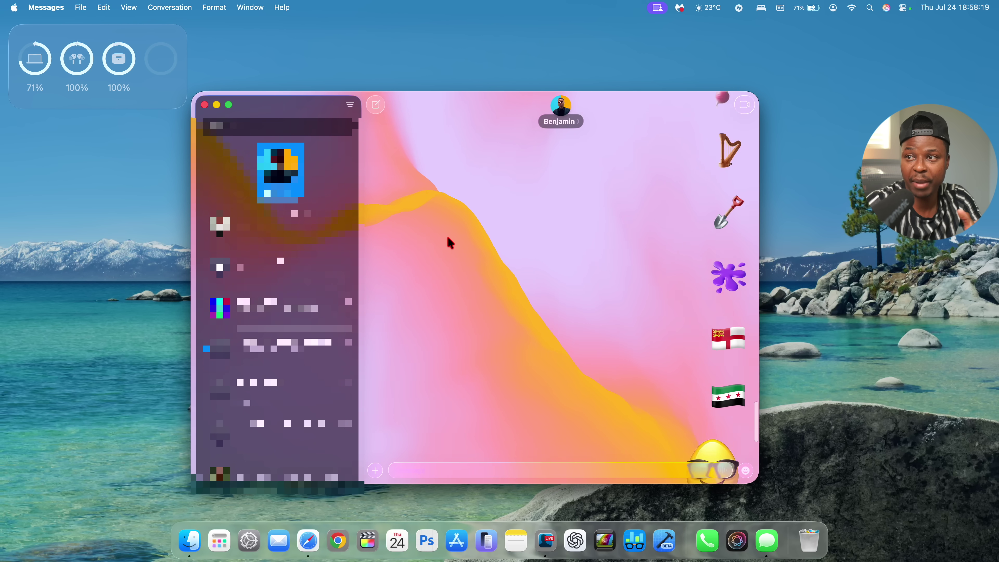
scroll(450, 243, up, 10)
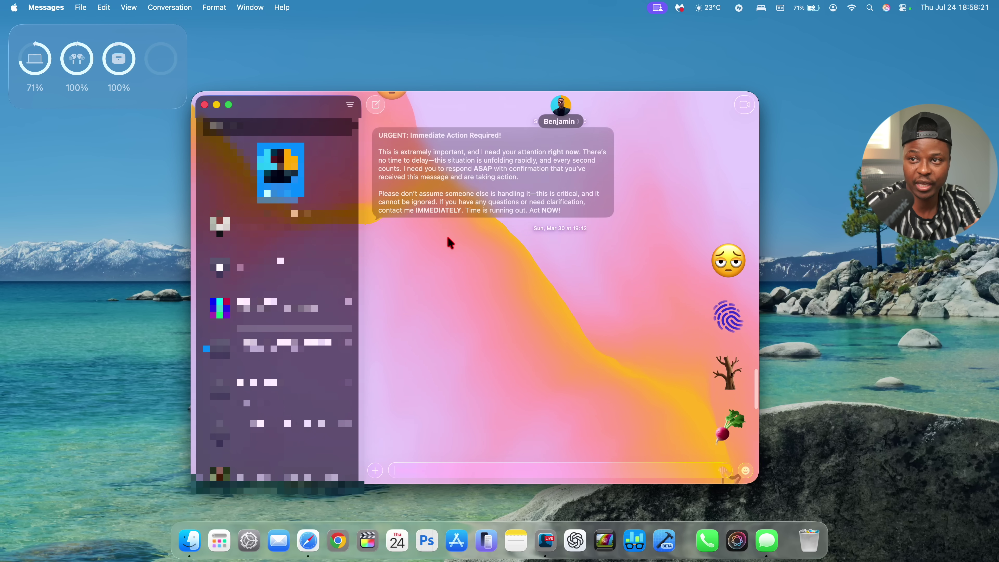
scroll(450, 243, down, 10)
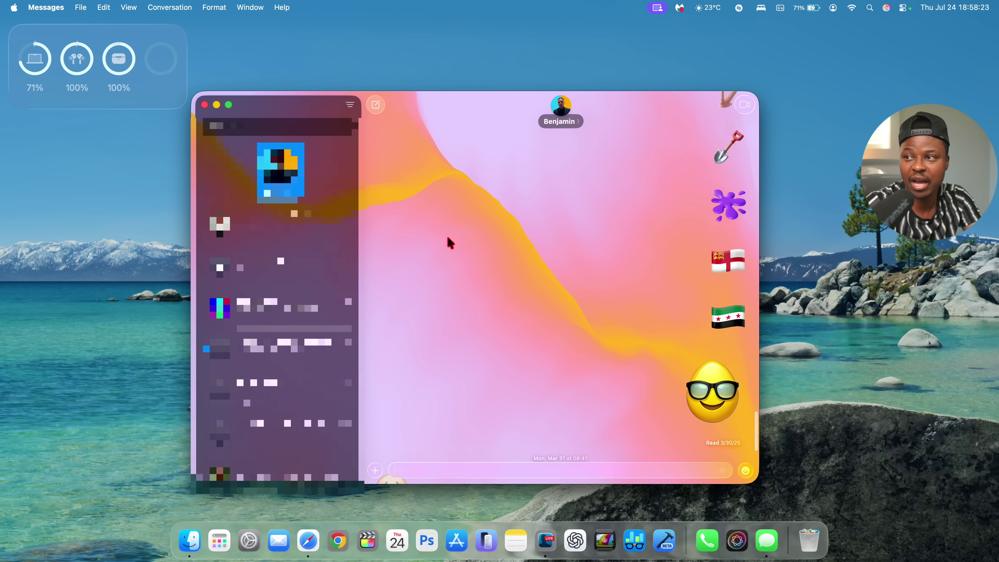
scroll(450, 243, down, 3)
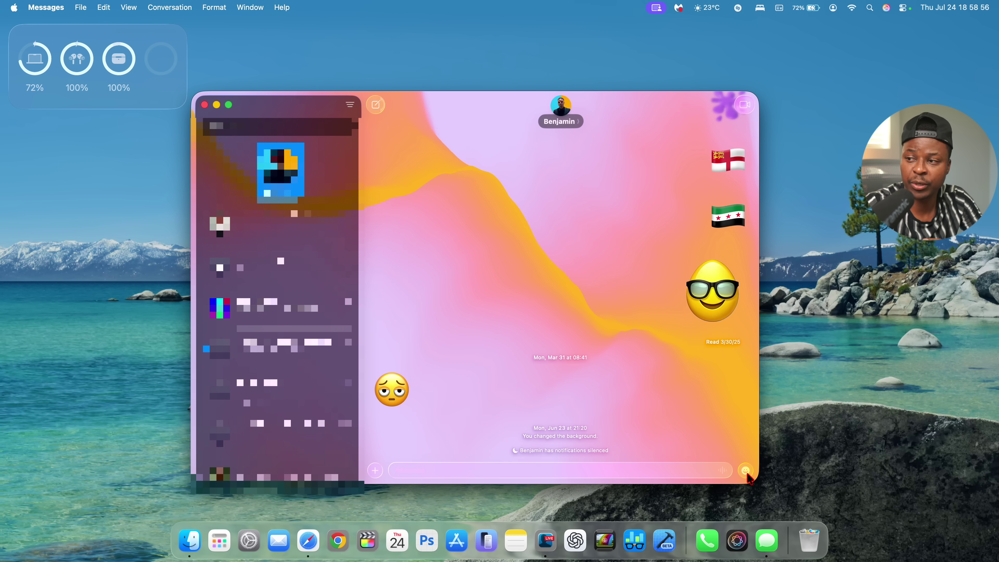
click(746, 470)
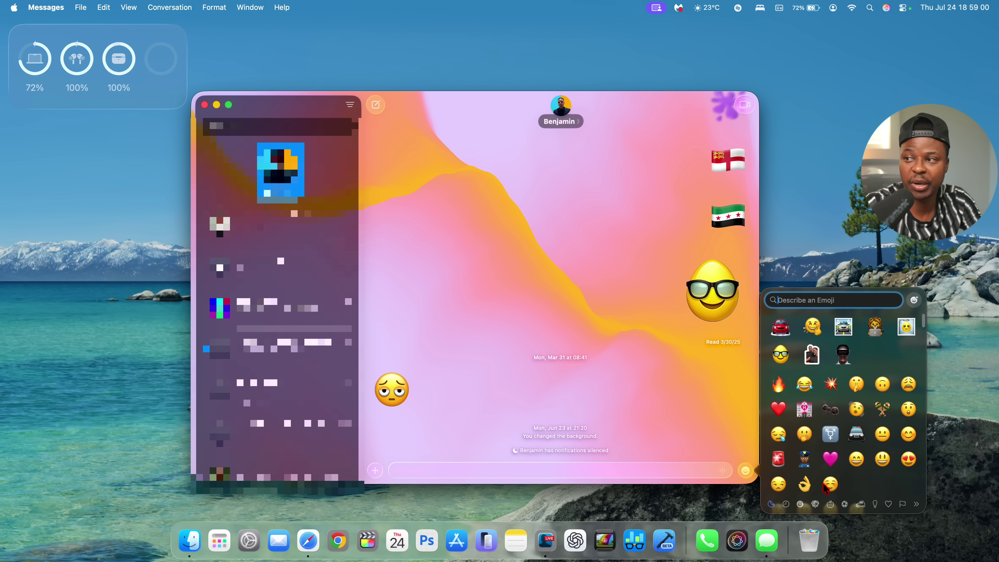
click(780, 322)
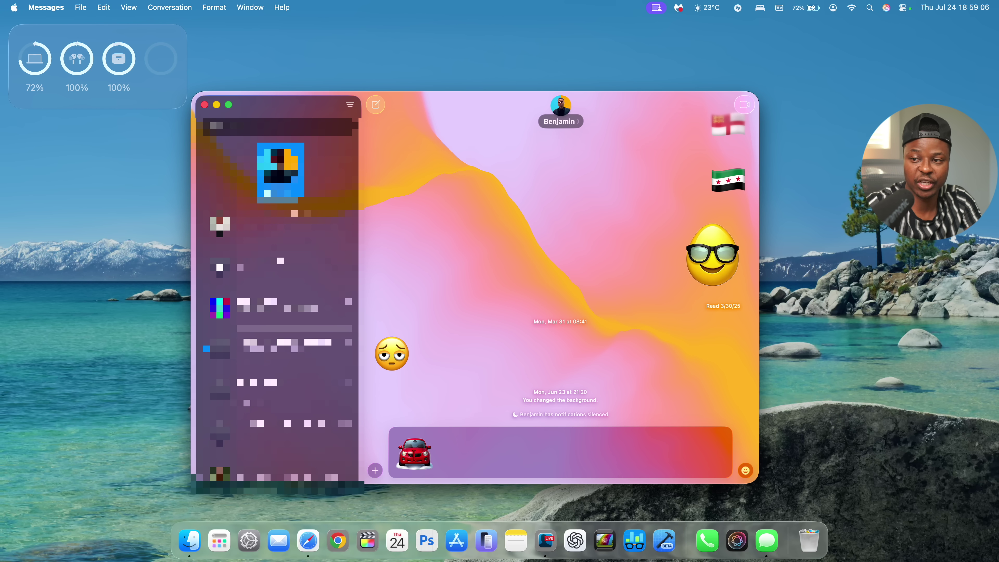
key(Return)
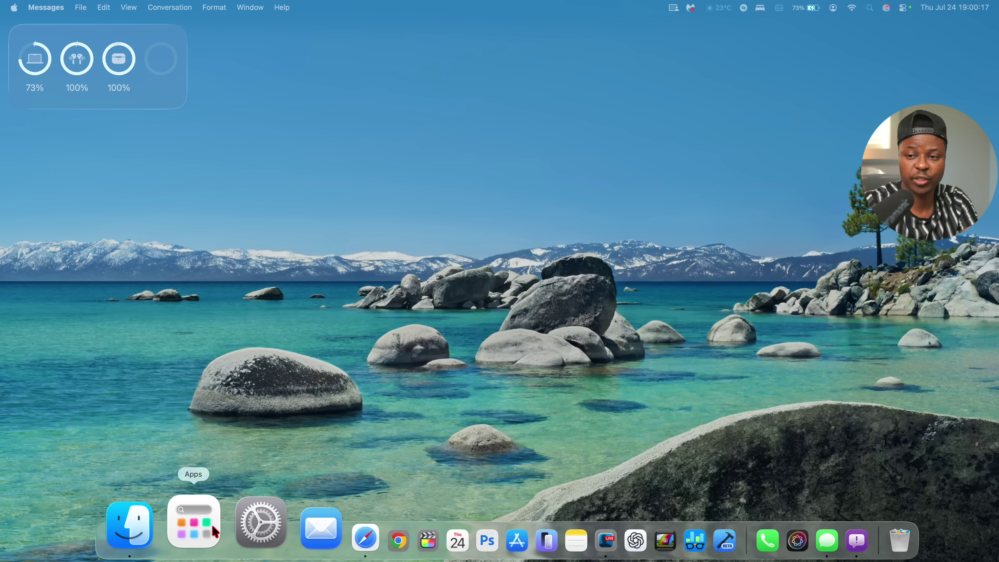
Filter the Apps browser with 'fe' to find Feedback Assistant, then dismiss it.
click(197, 536)
text(fe)
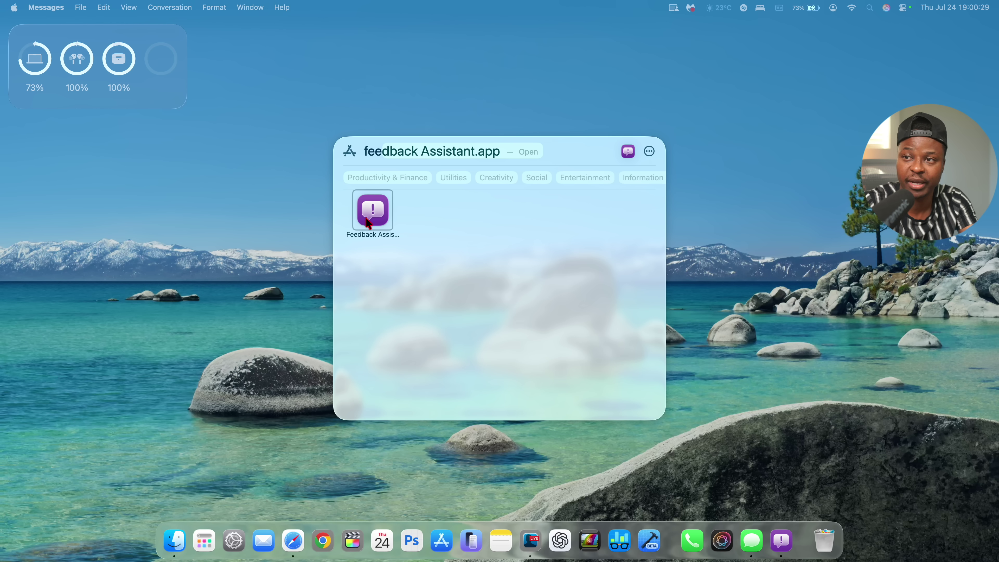
key(Escape)
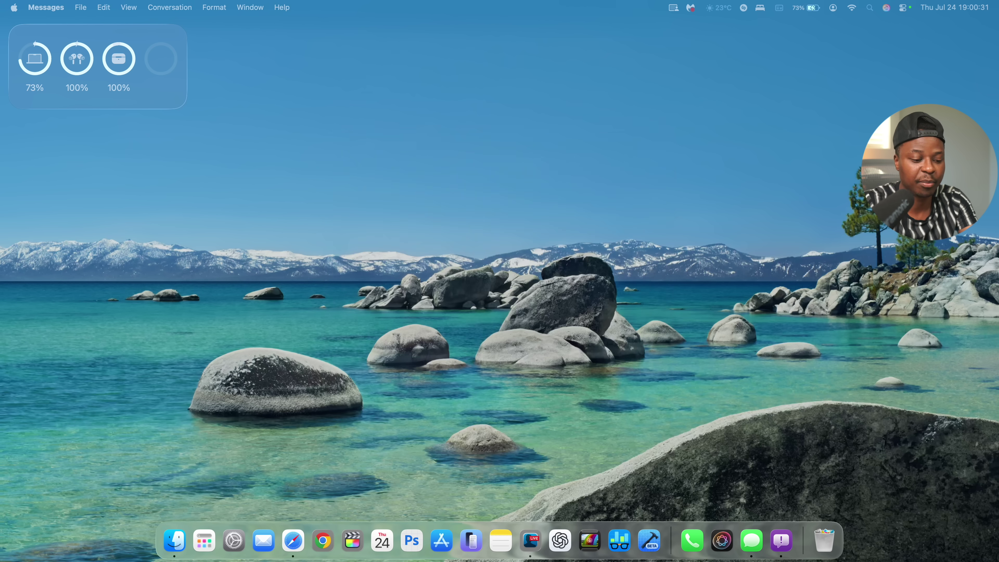